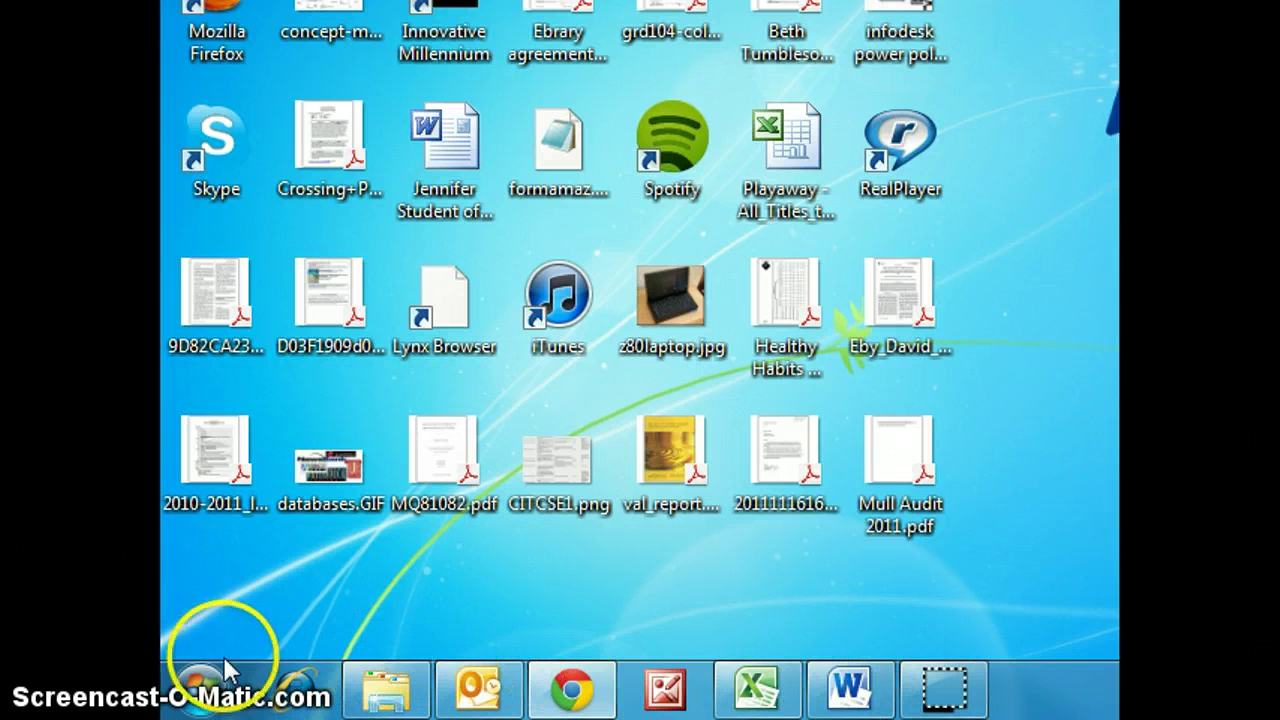
Restore the Computer window listing all drives and select the (C:) Windows drive.
mouse_move(757, 688)
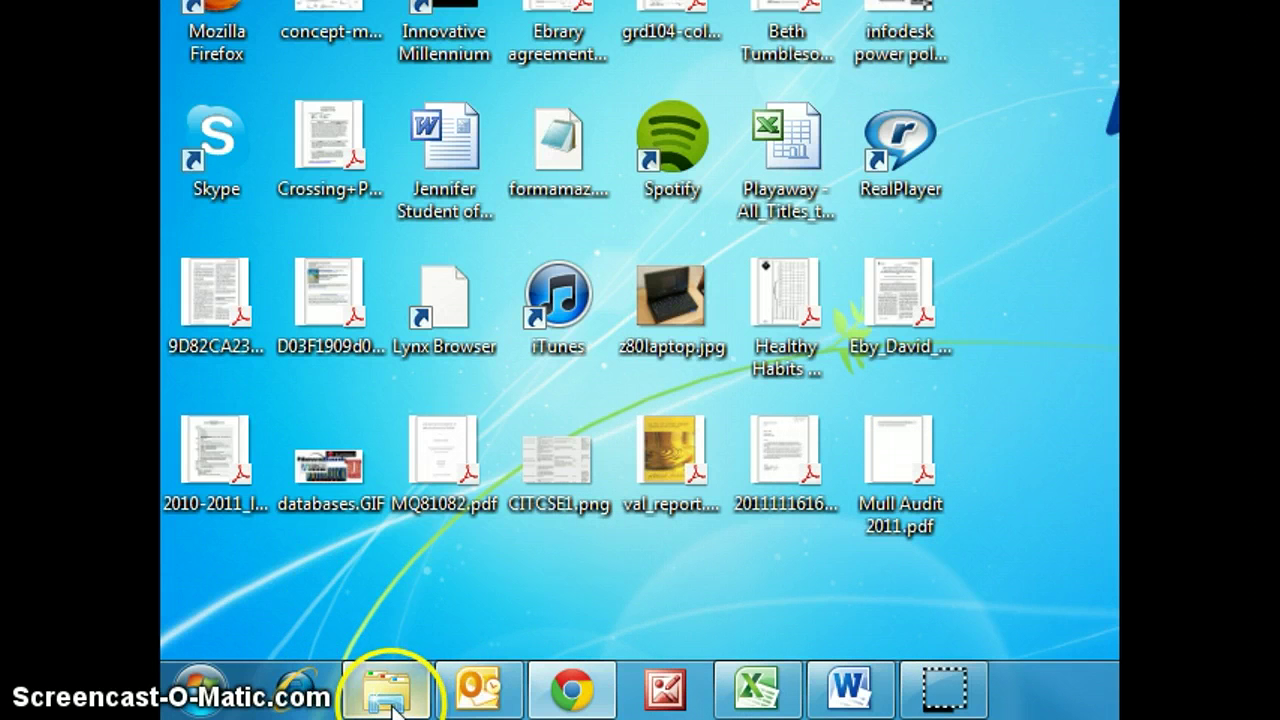
mouse_move(390, 702)
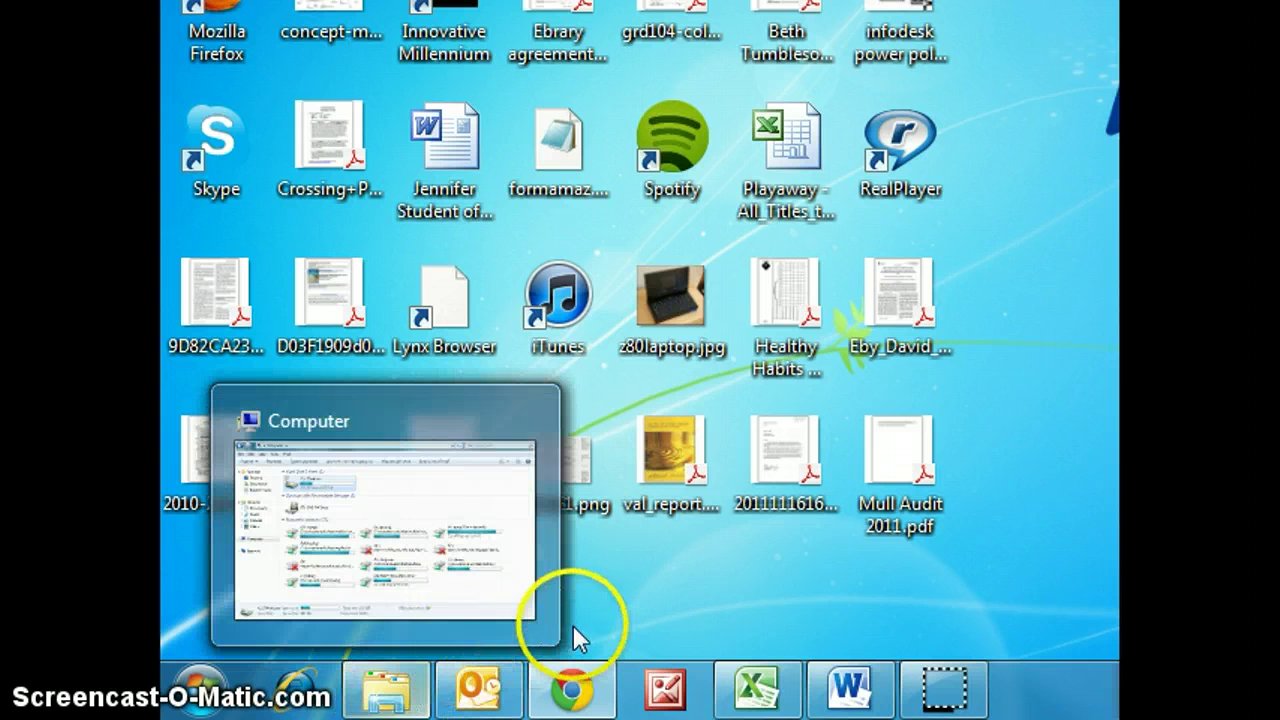
left_click(395, 692)
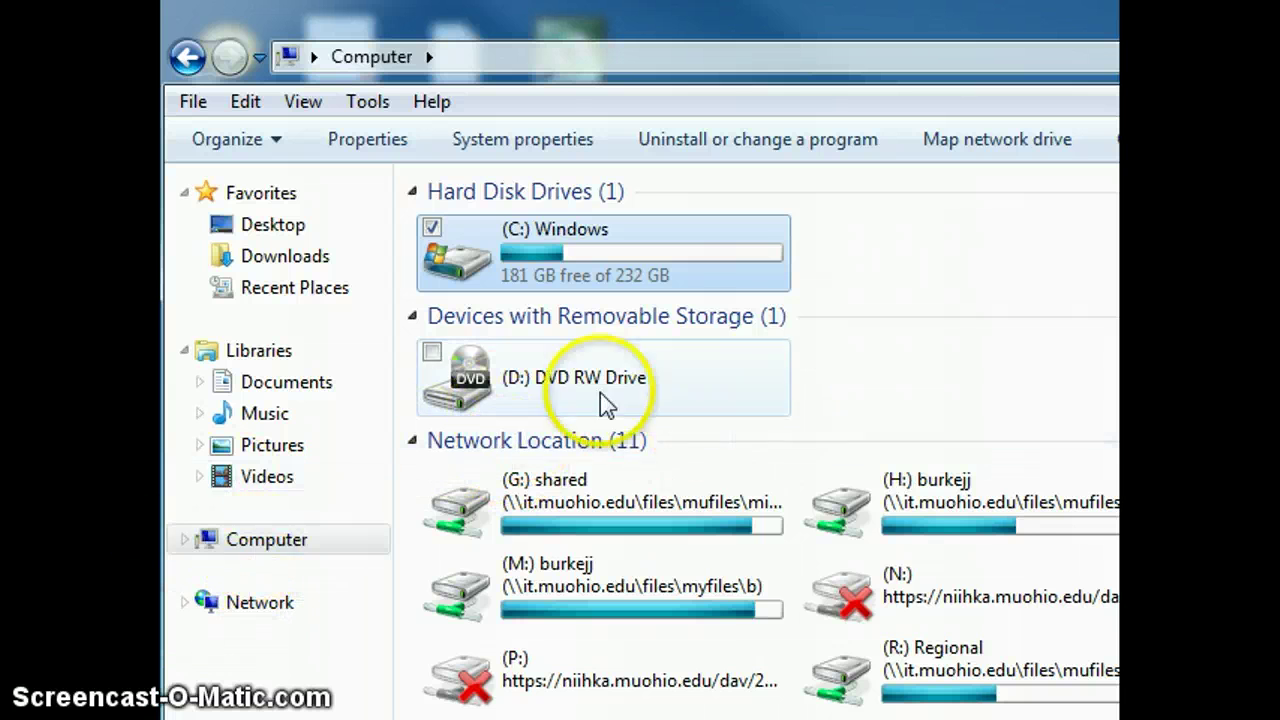
left_click(236, 554)
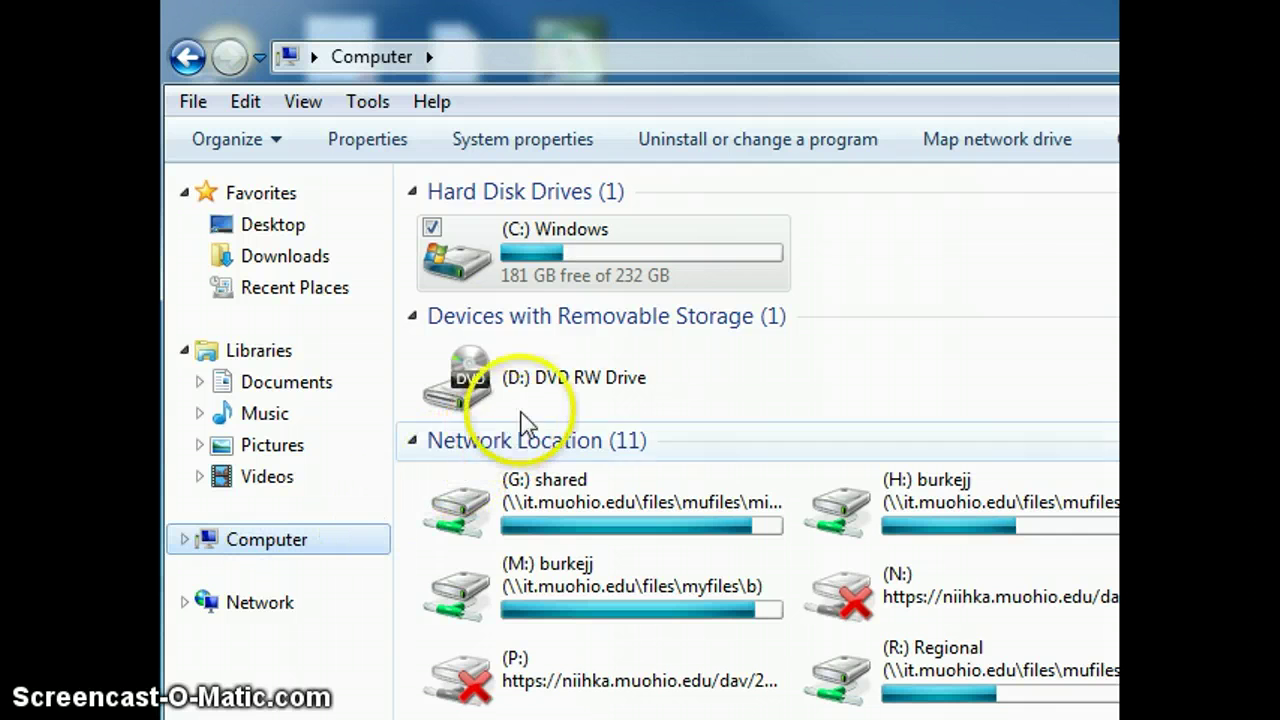
left_click(555, 250)
mouse_move(505, 252)
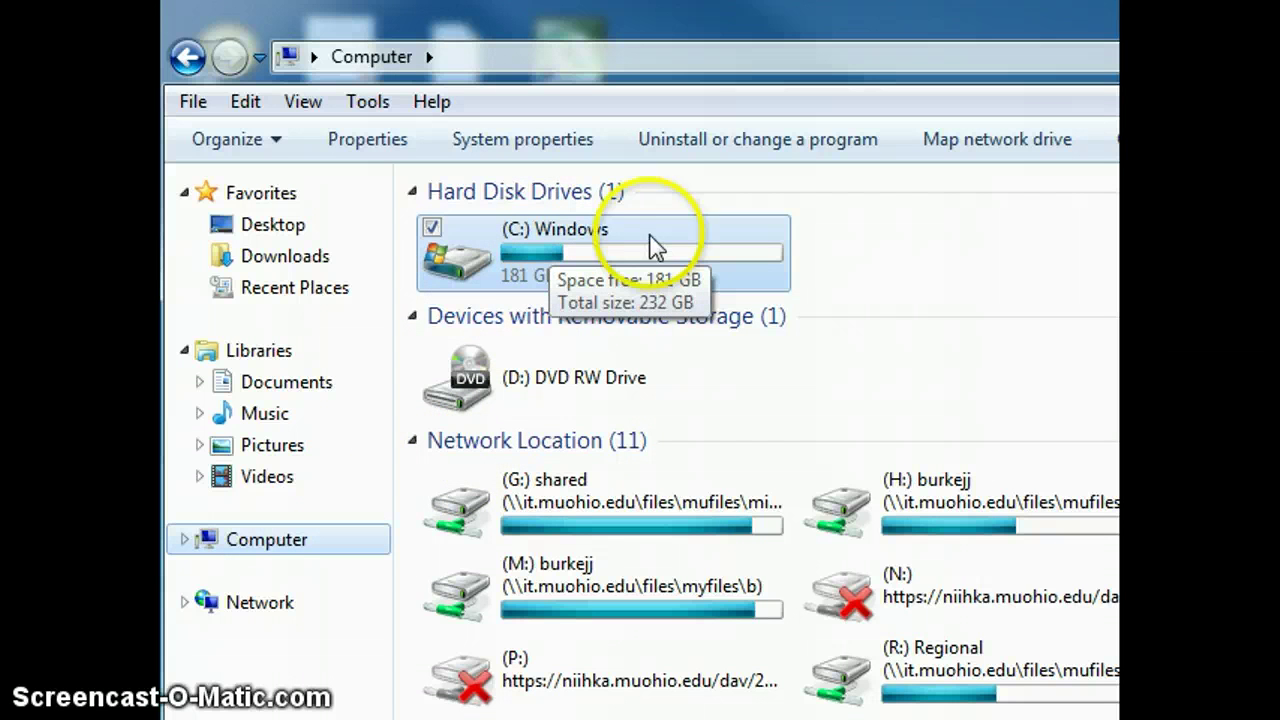
Open the (C:) Windows drive, then the Windows folder, then System32.
double_click(508, 252)
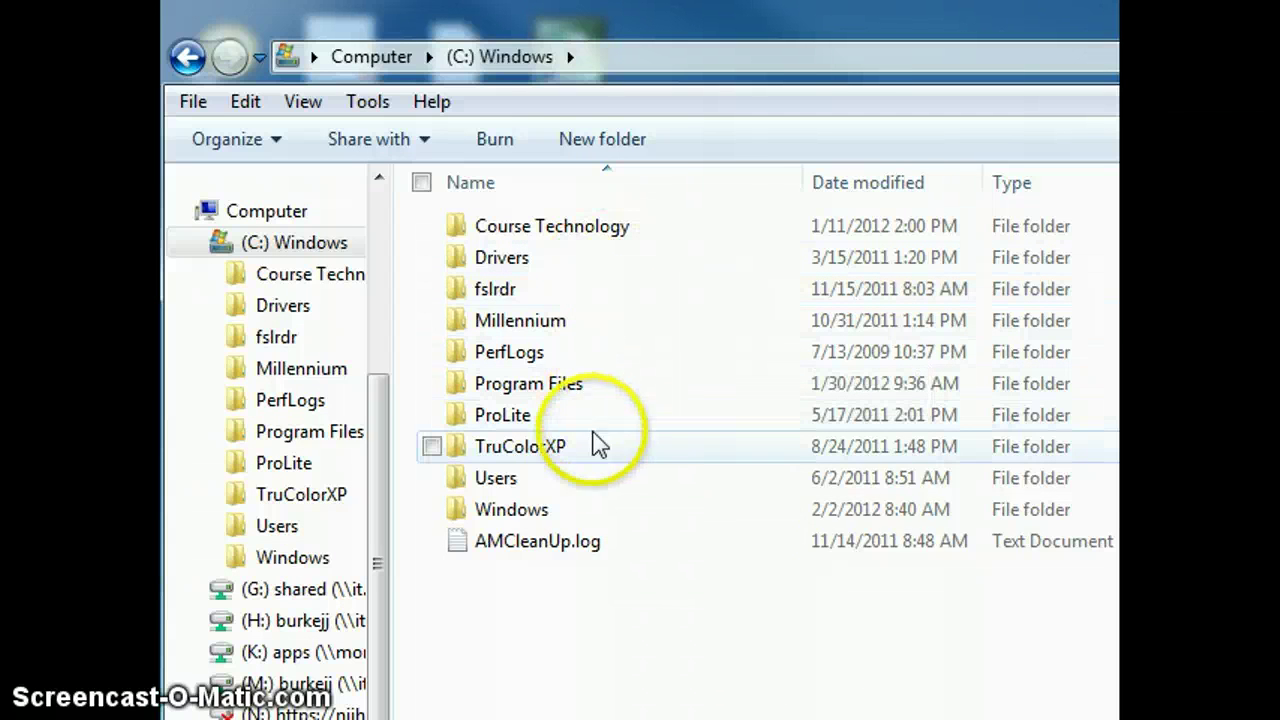
mouse_move(585, 468)
mouse_move(512, 527)
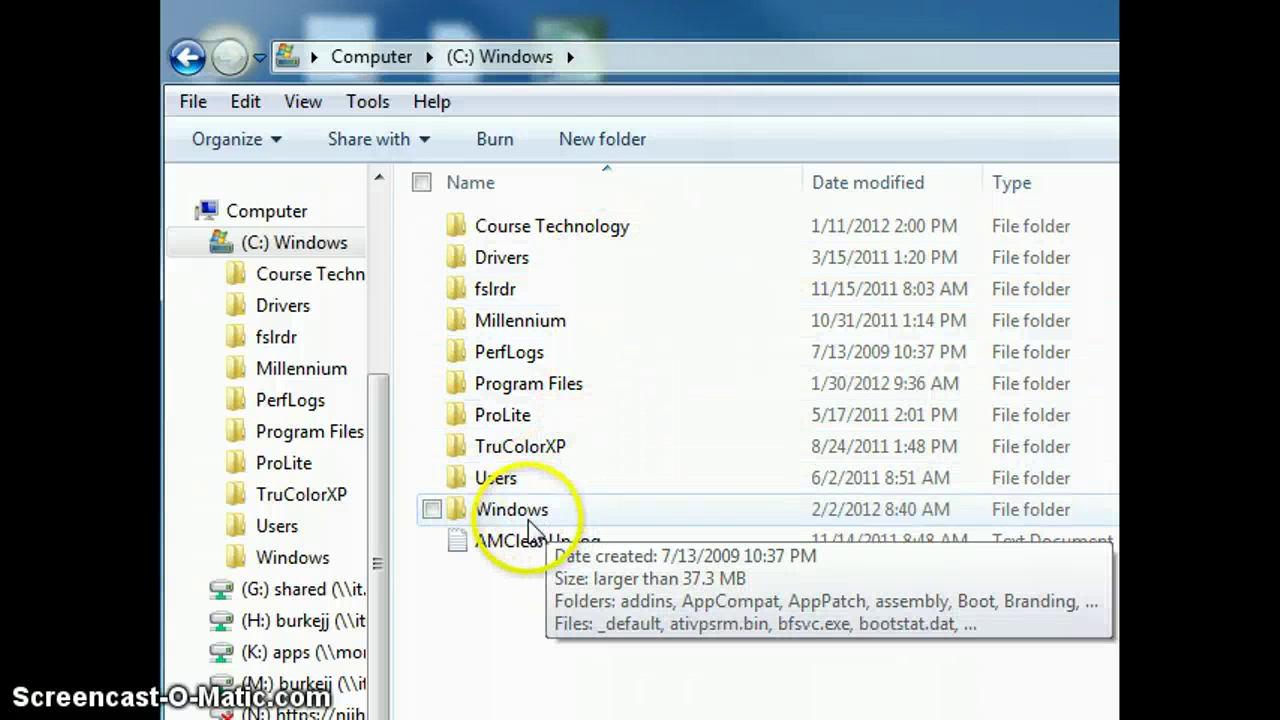
double_click(505, 515)
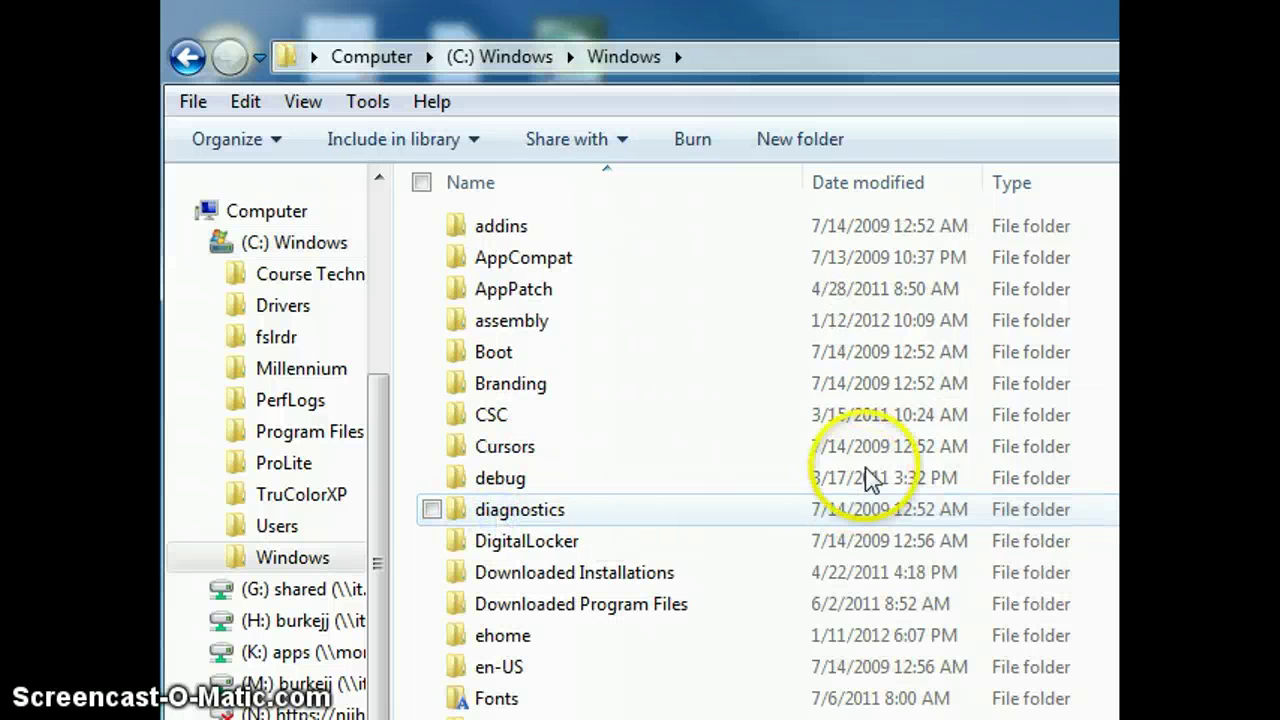
scroll(758, 460, "down", 10)
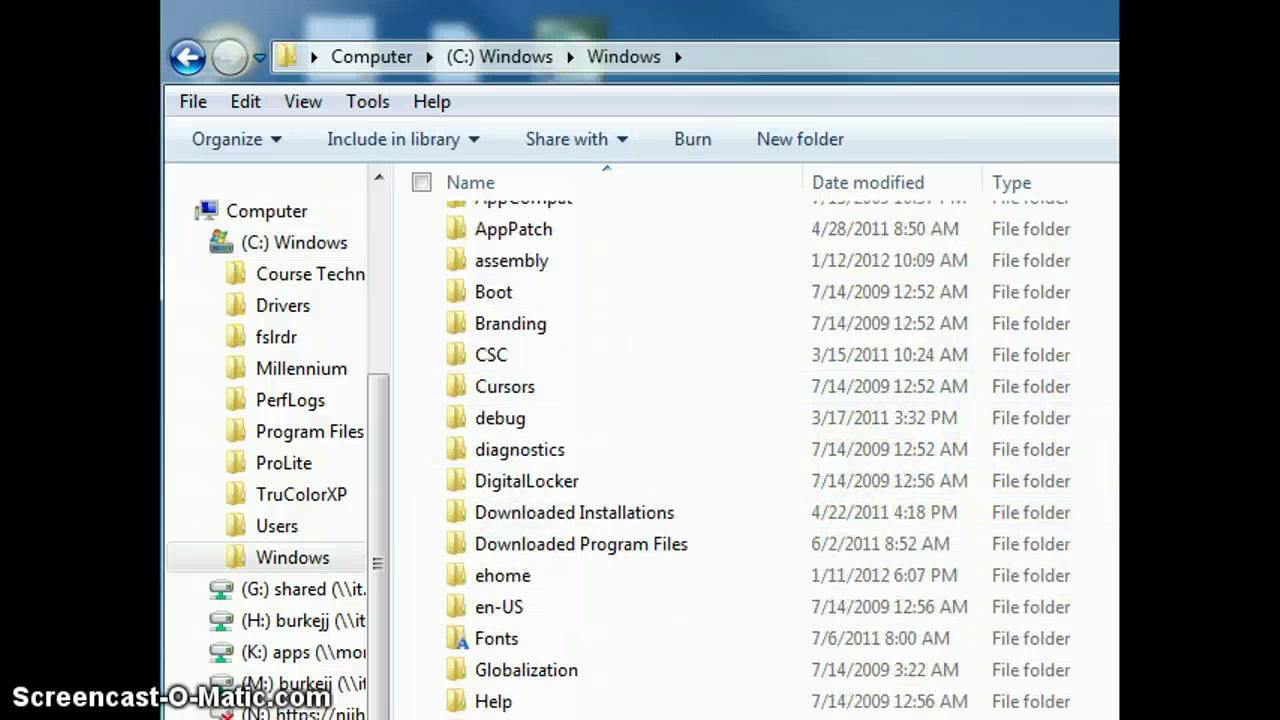
scroll(758, 460, "down", 3)
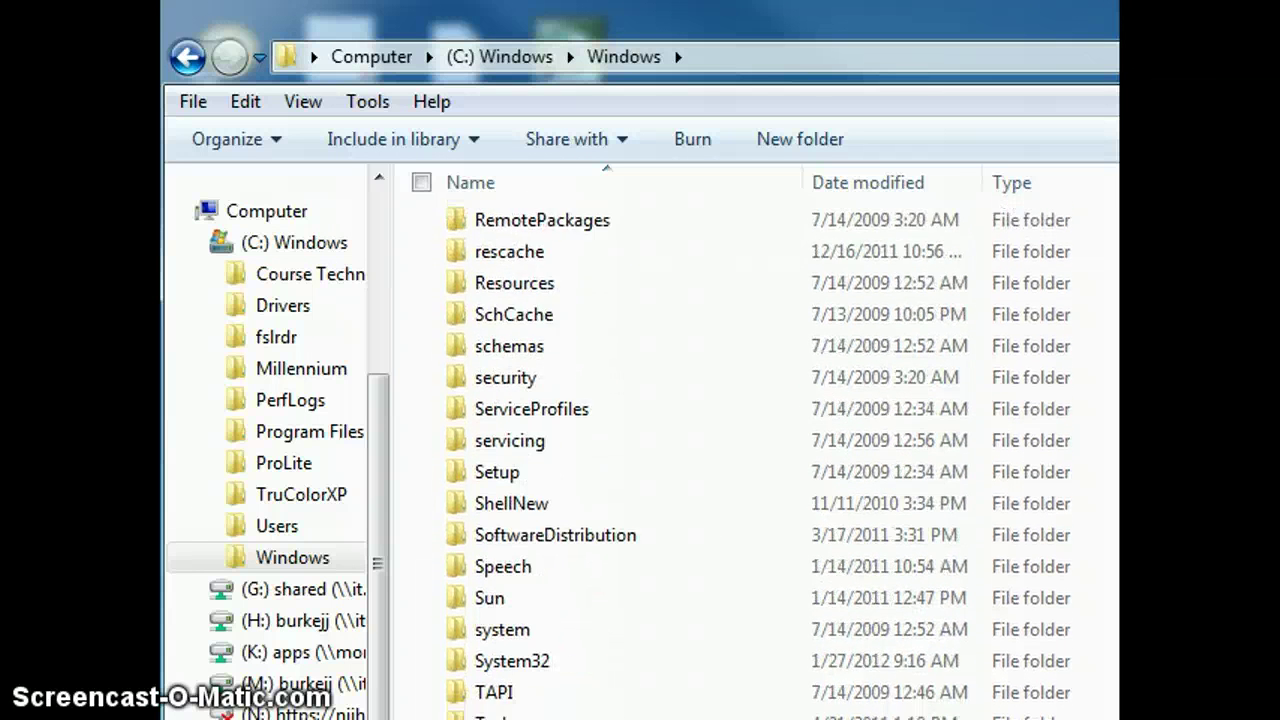
scroll(640, 450, "down", 1)
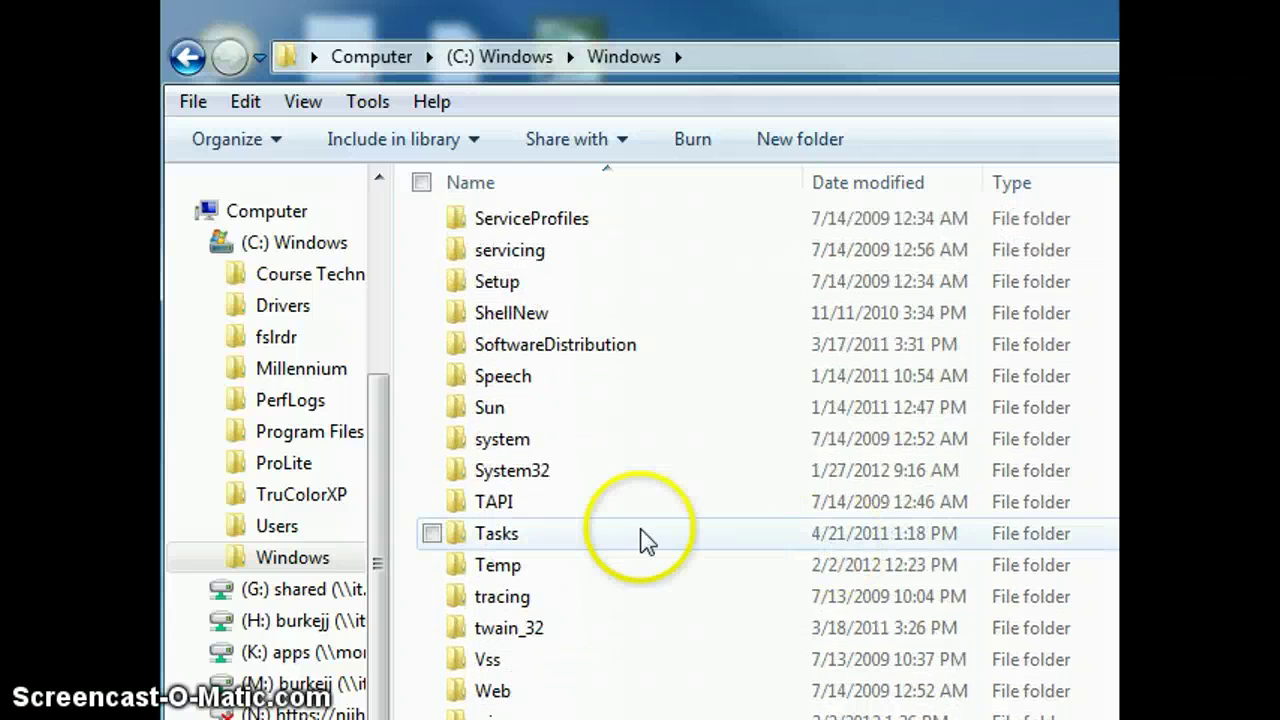
double_click(531, 480)
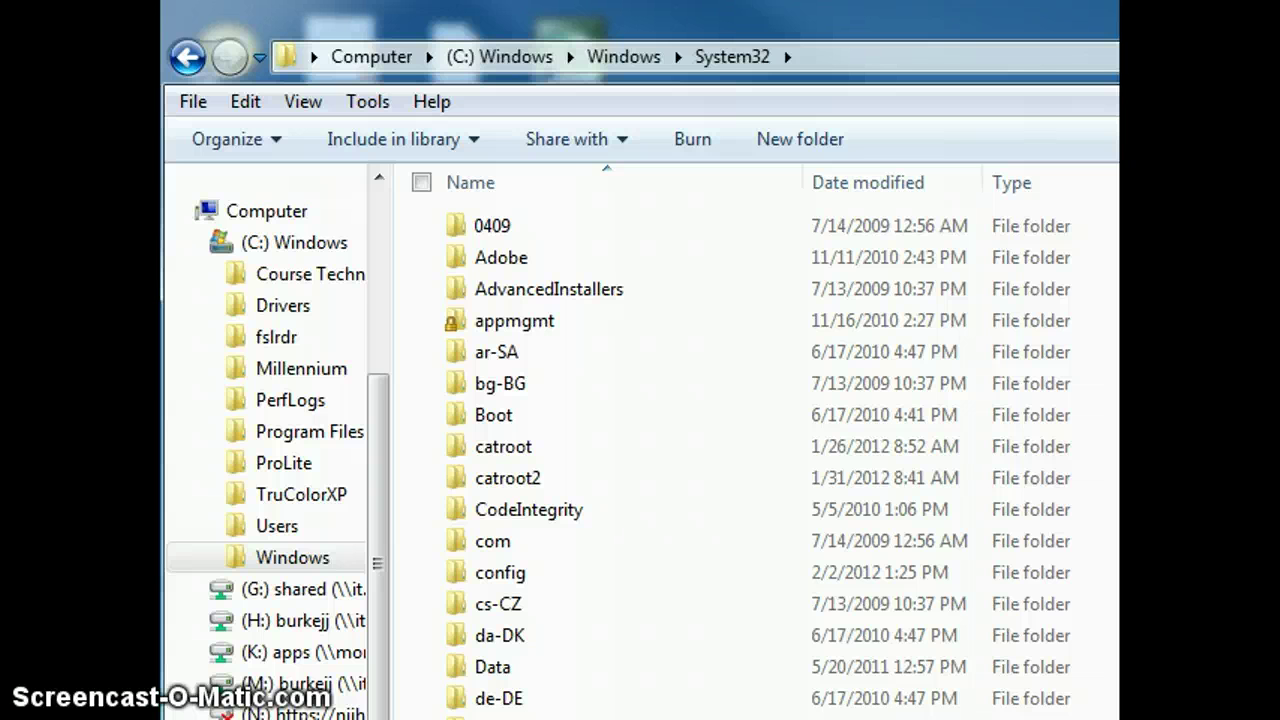
Scroll the System32 listing to SnippingTool.exe, the Application dated 7/13/2009.
scroll(720, 450, "down", 3)
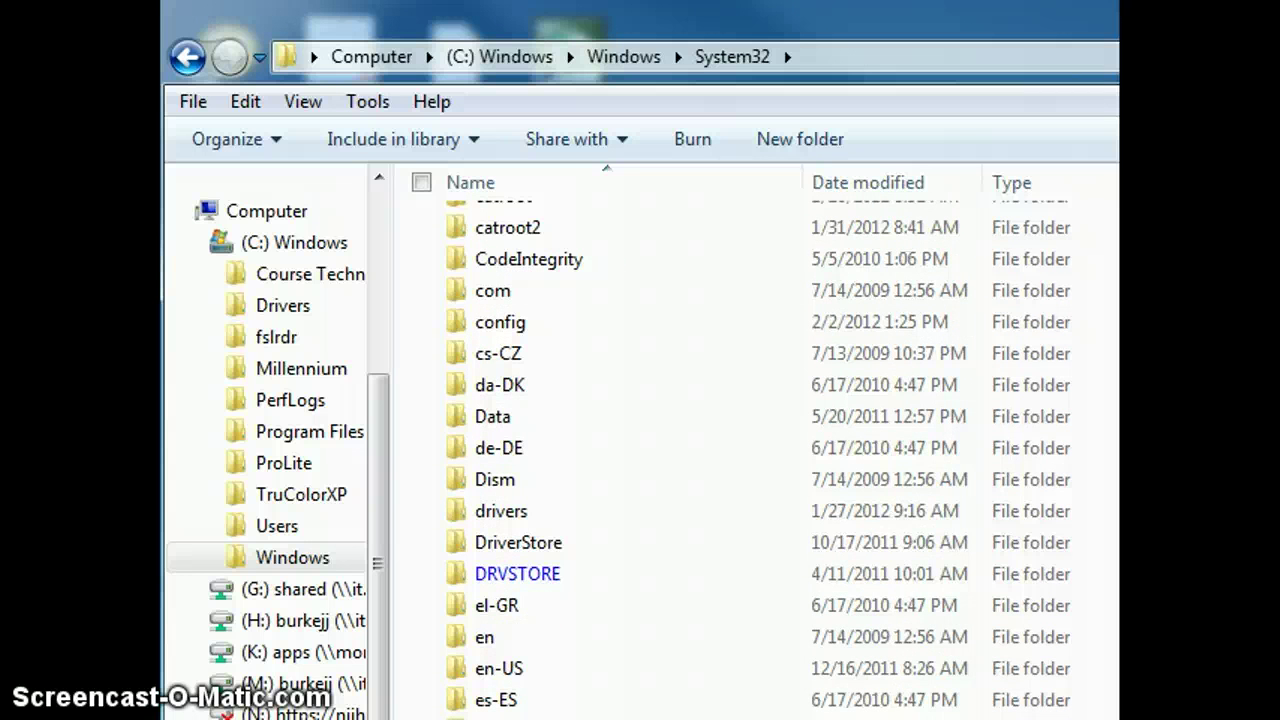
scroll(720, 450, "down", 6)
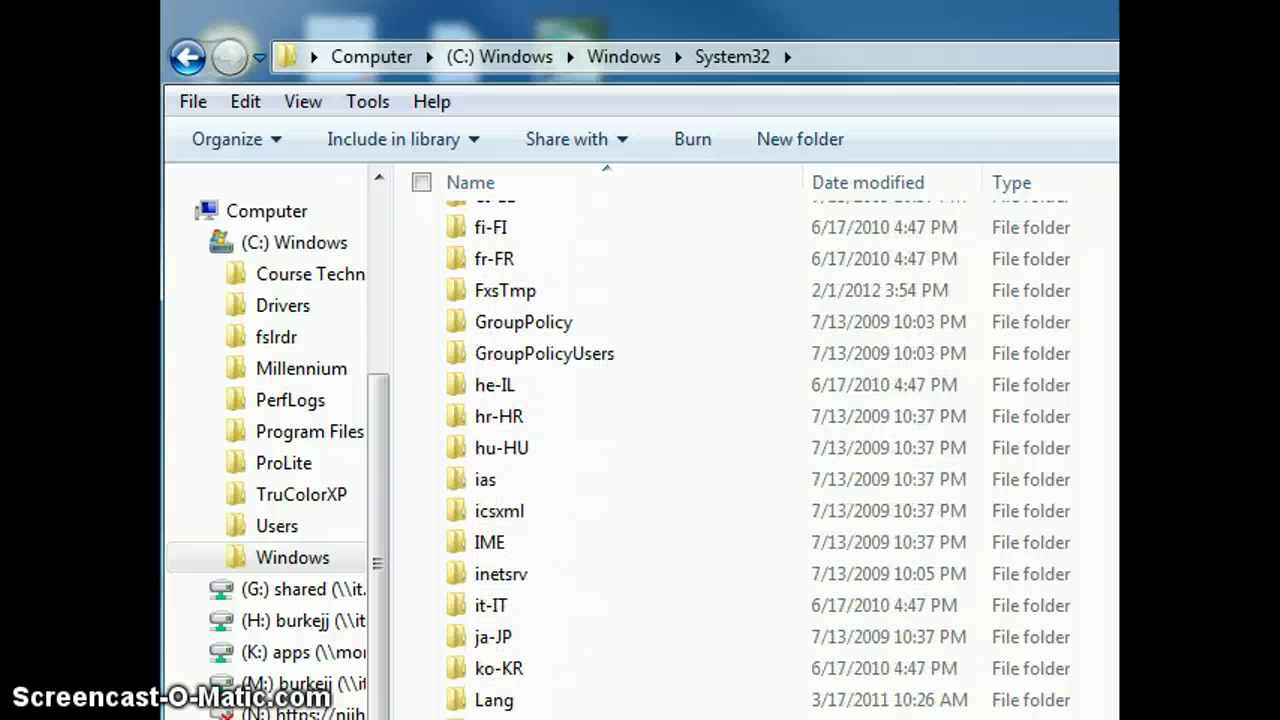
scroll(720, 450, "down", 20)
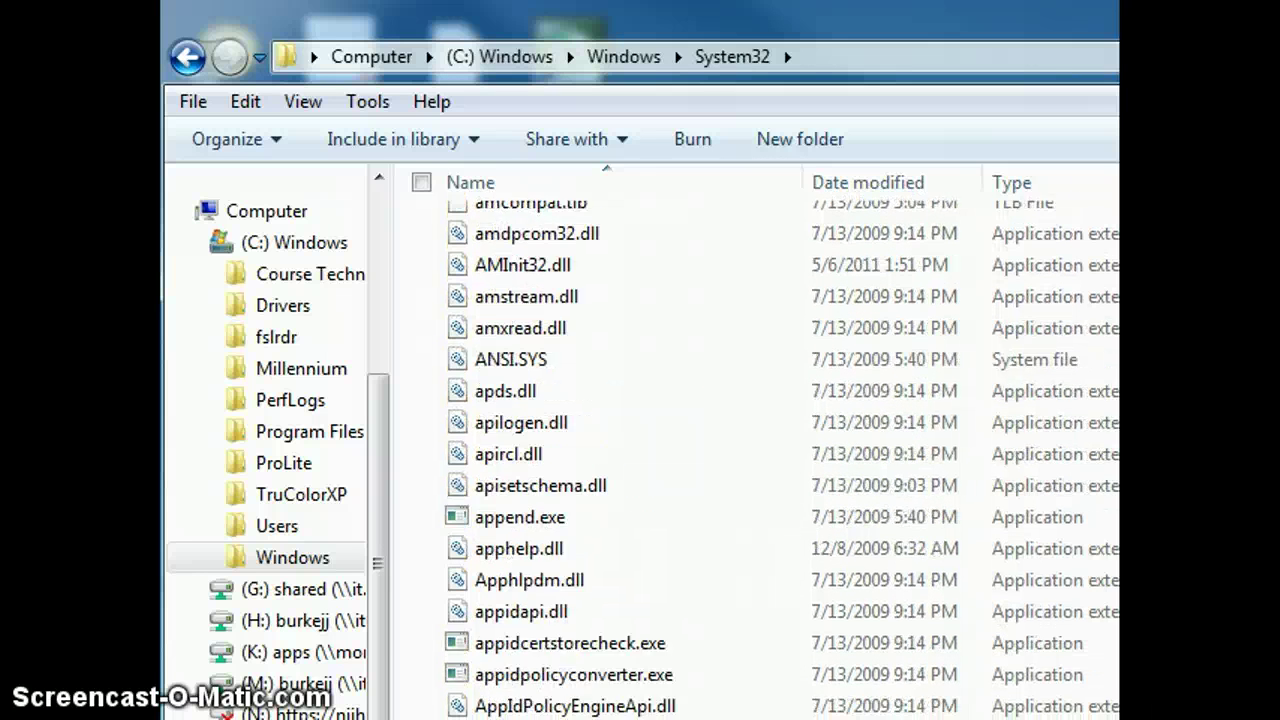
scroll(720, 450, "down", 20)
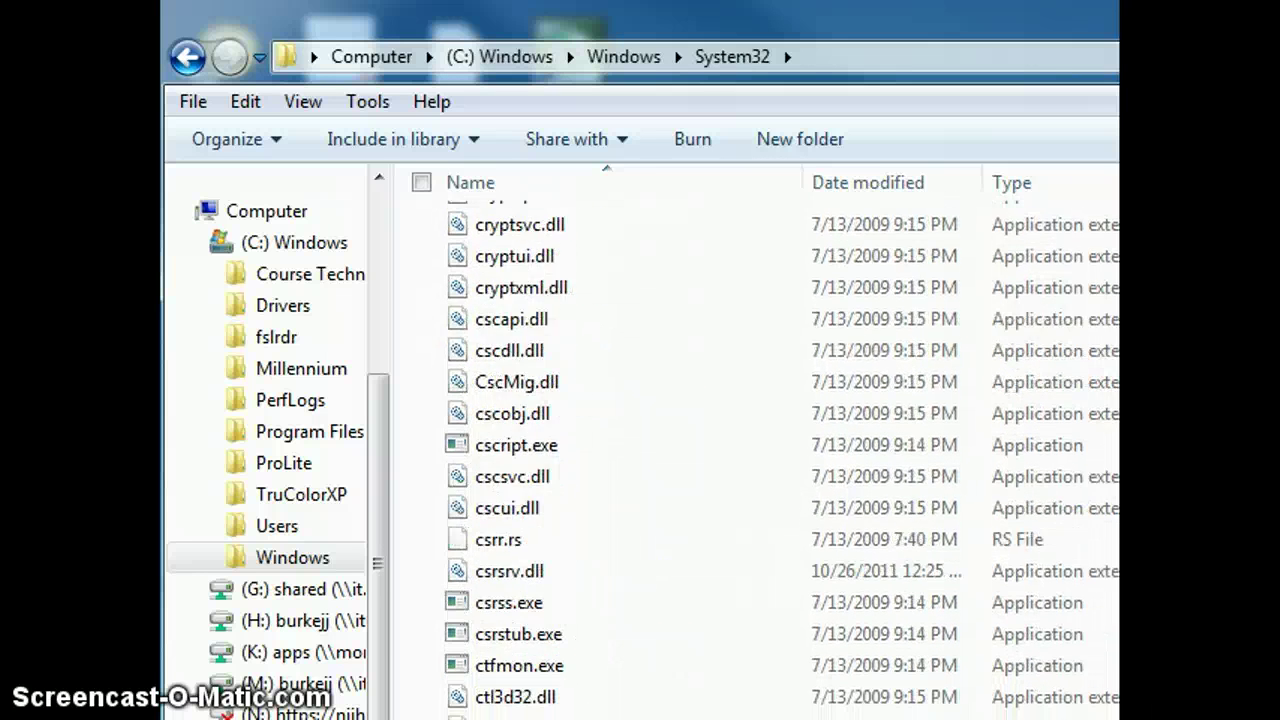
scroll(720, 450, "down", 20)
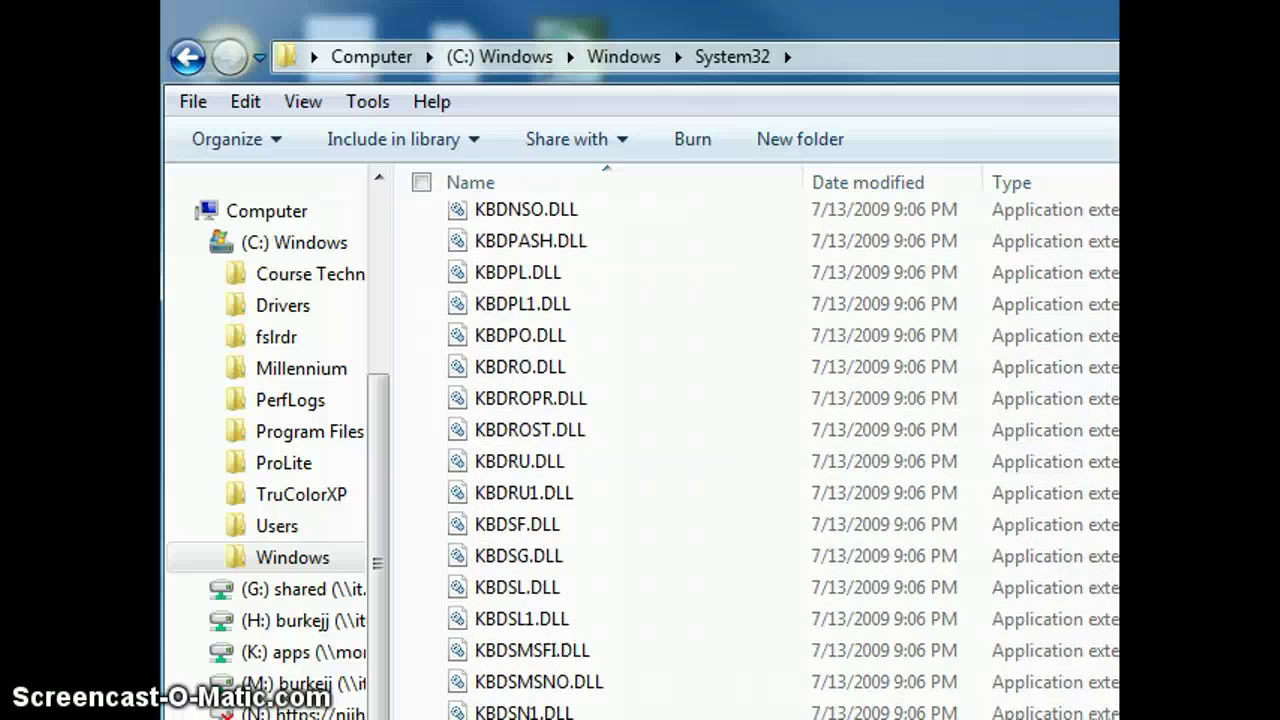
scroll(720, 450, "down", 20)
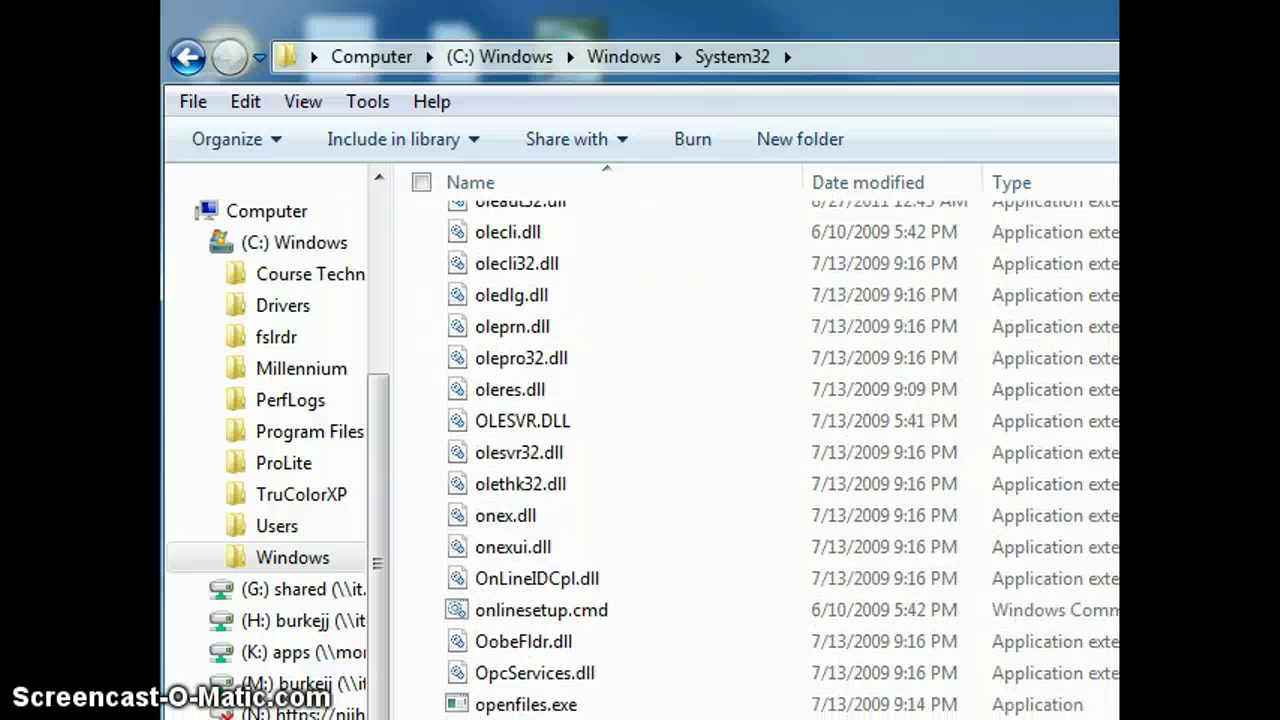
scroll(720, 450, "down", 20)
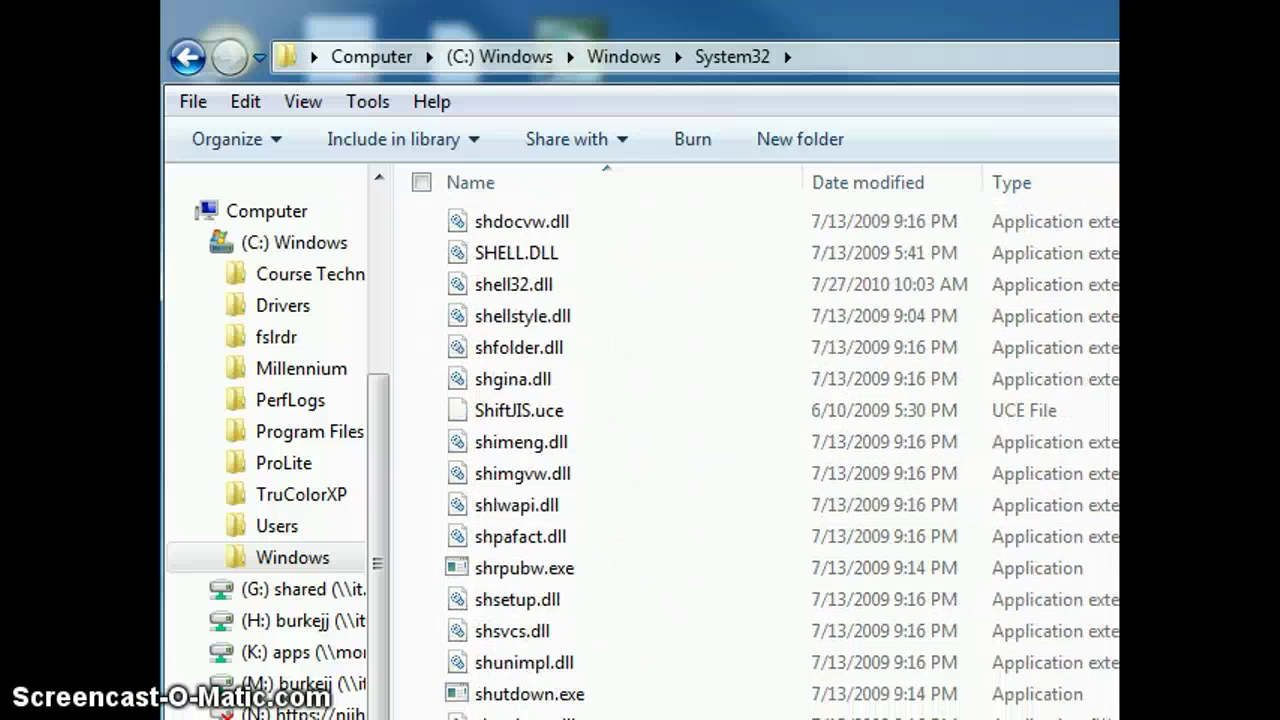
scroll(720, 450, "down", 20)
scroll(720, 450, "up", 20)
scroll(720, 450, "down", 20)
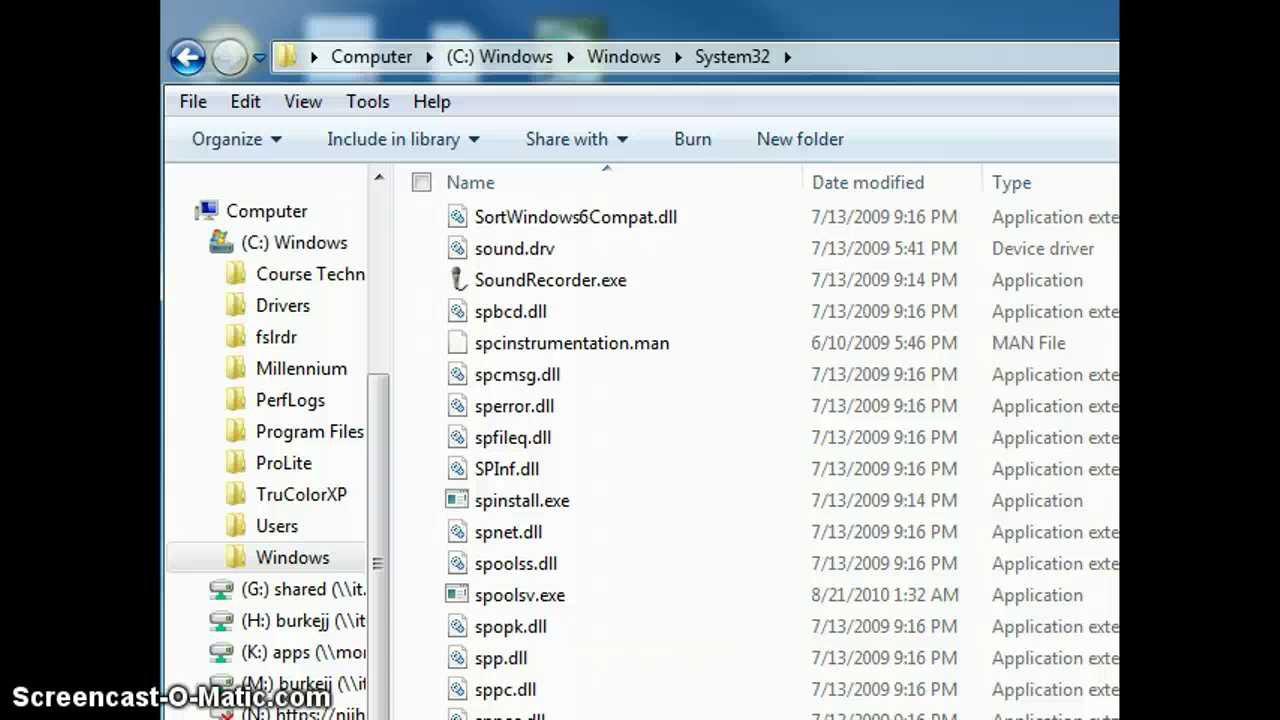
scroll(720, 450, "up", 4)
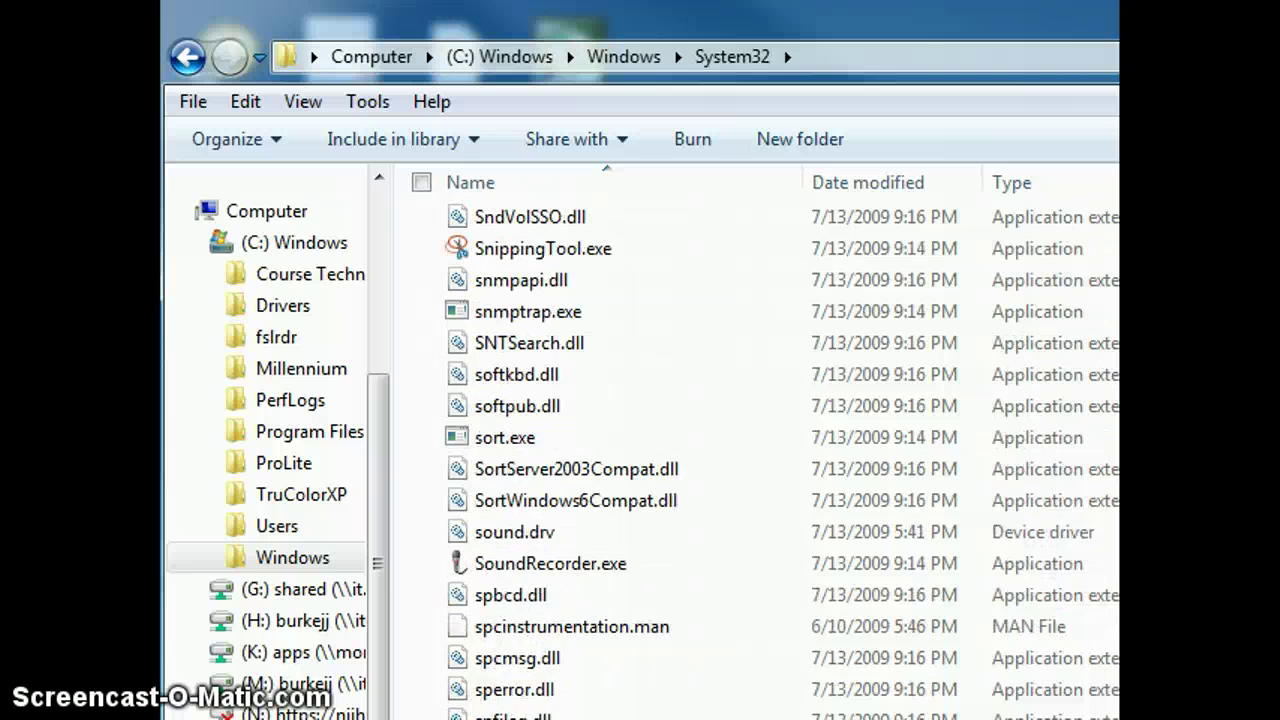
scroll(720, 450, "up", 1)
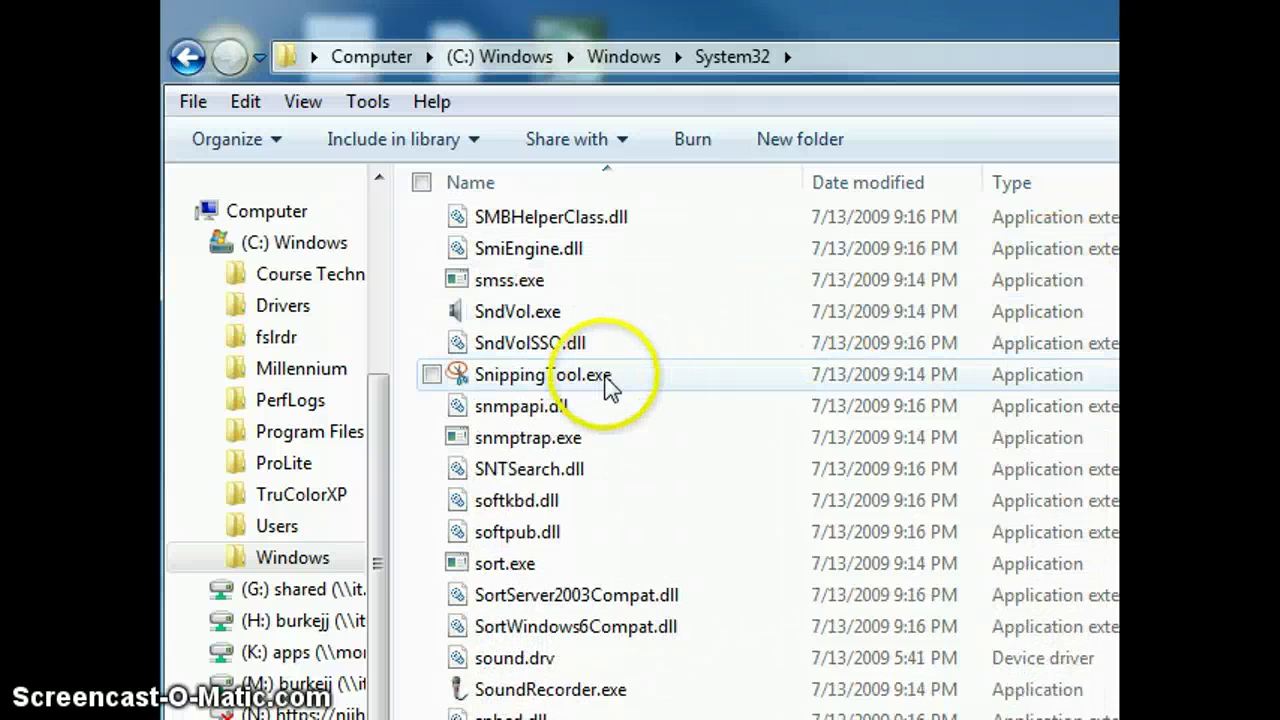
mouse_move(612, 383)
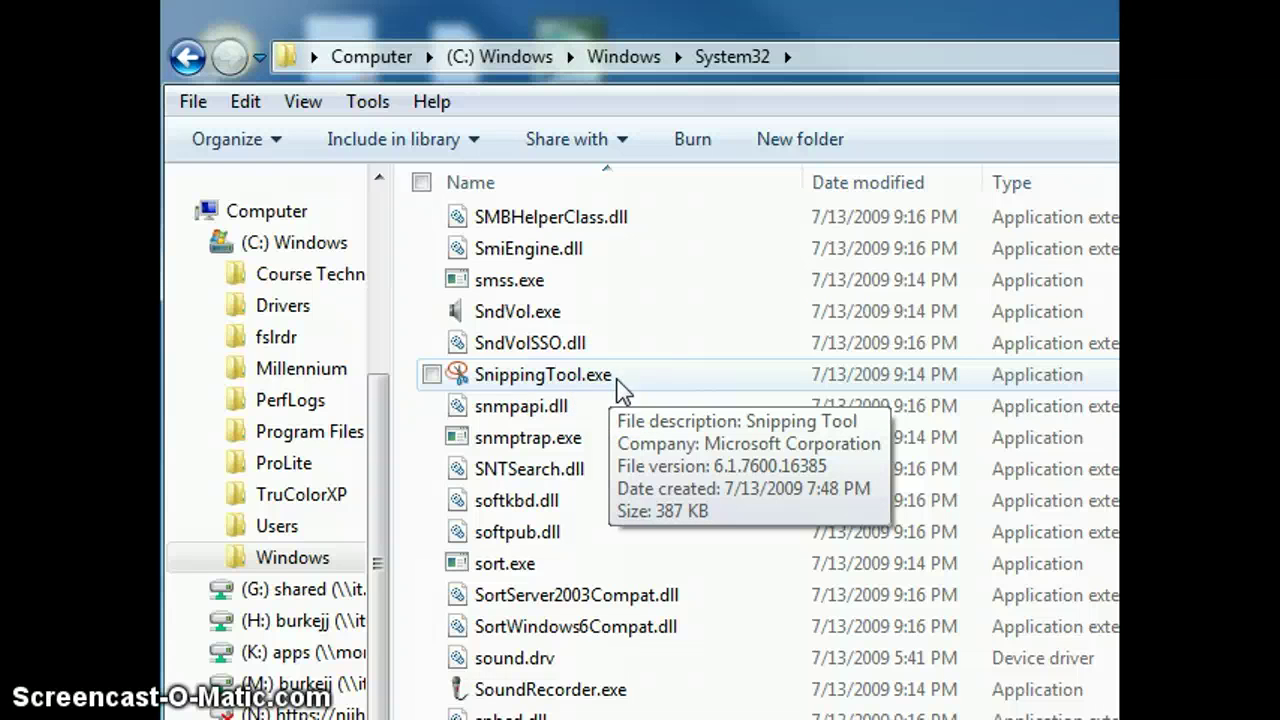
left_click(547, 387)
double_click(624, 378)
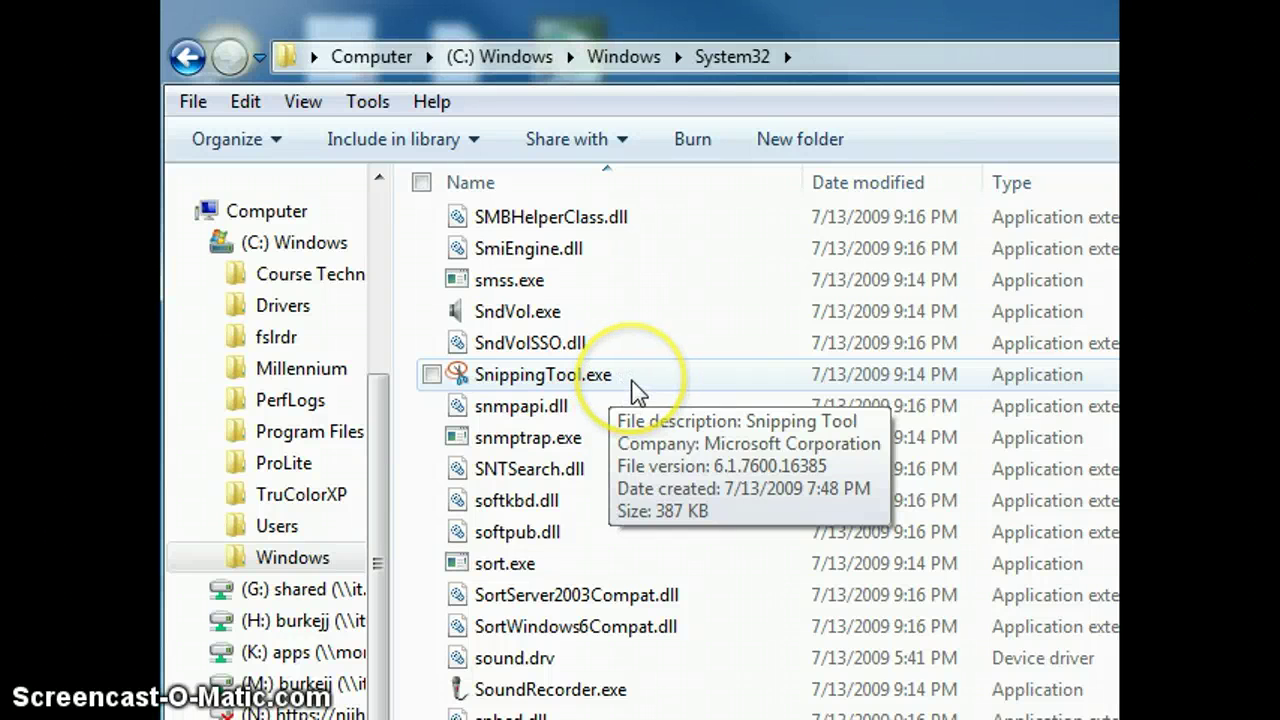
Select SnippingTool.exe in System32 and choose Unpin from Start Menu from its context menu.
right_click(634, 390)
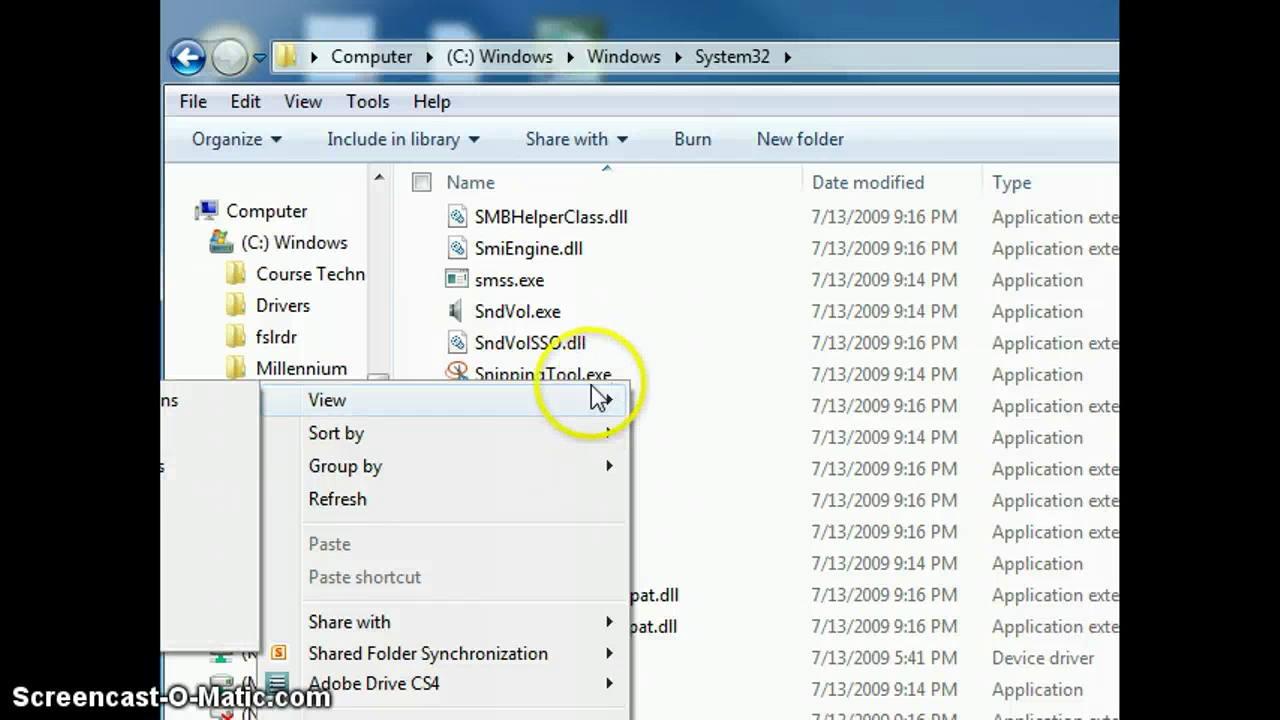
left_click(651, 385)
right_click(627, 387)
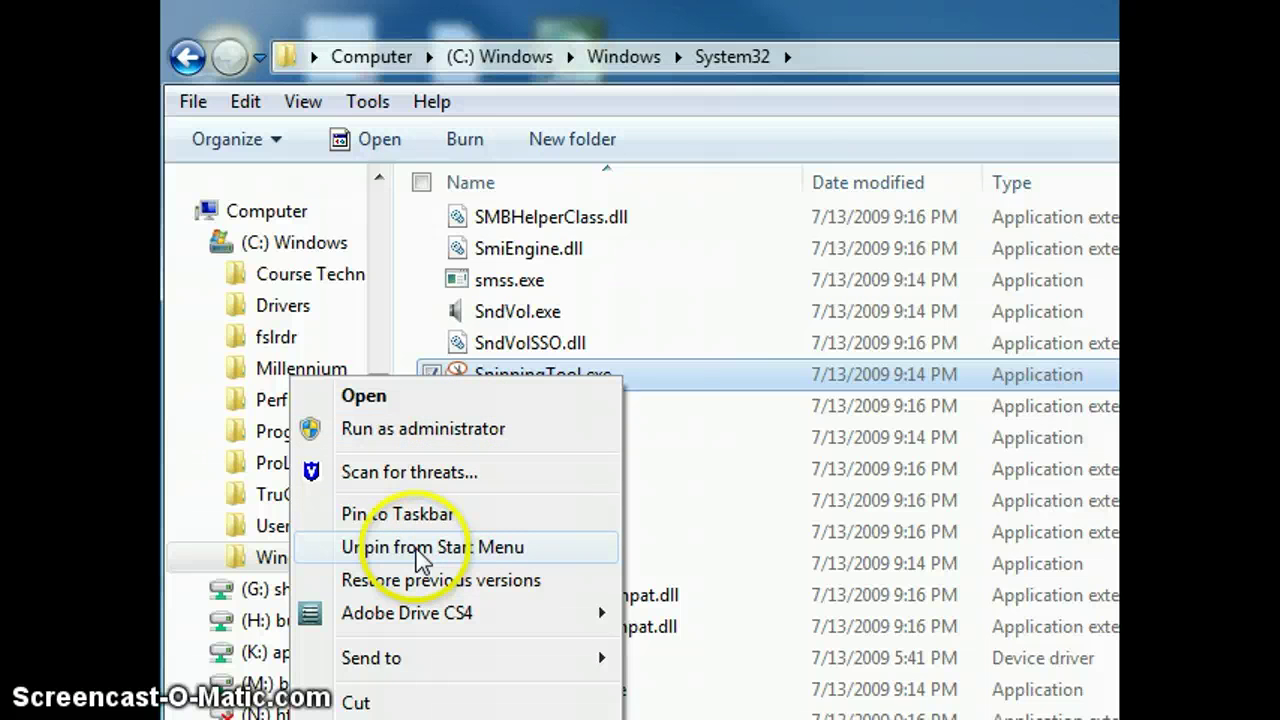
left_click(420, 548)
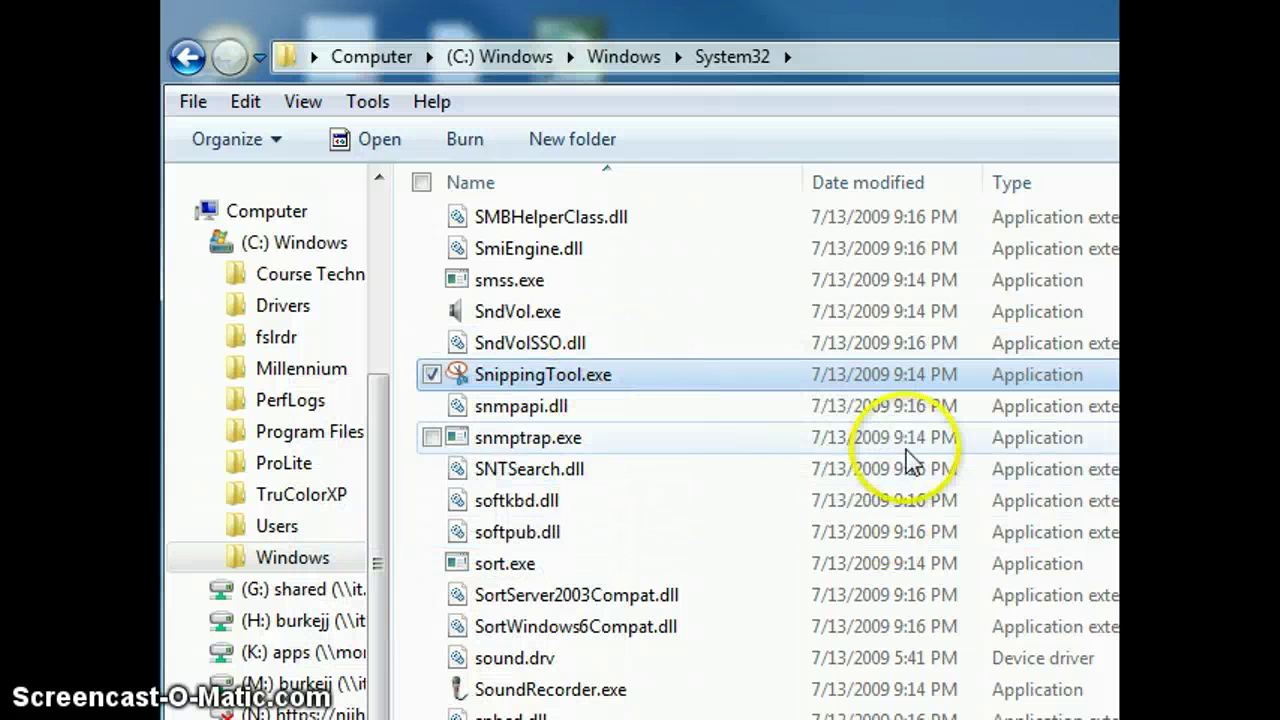
Choose Pin to Start Menu from SnippingTool.exe's context menu.
right_click(652, 376)
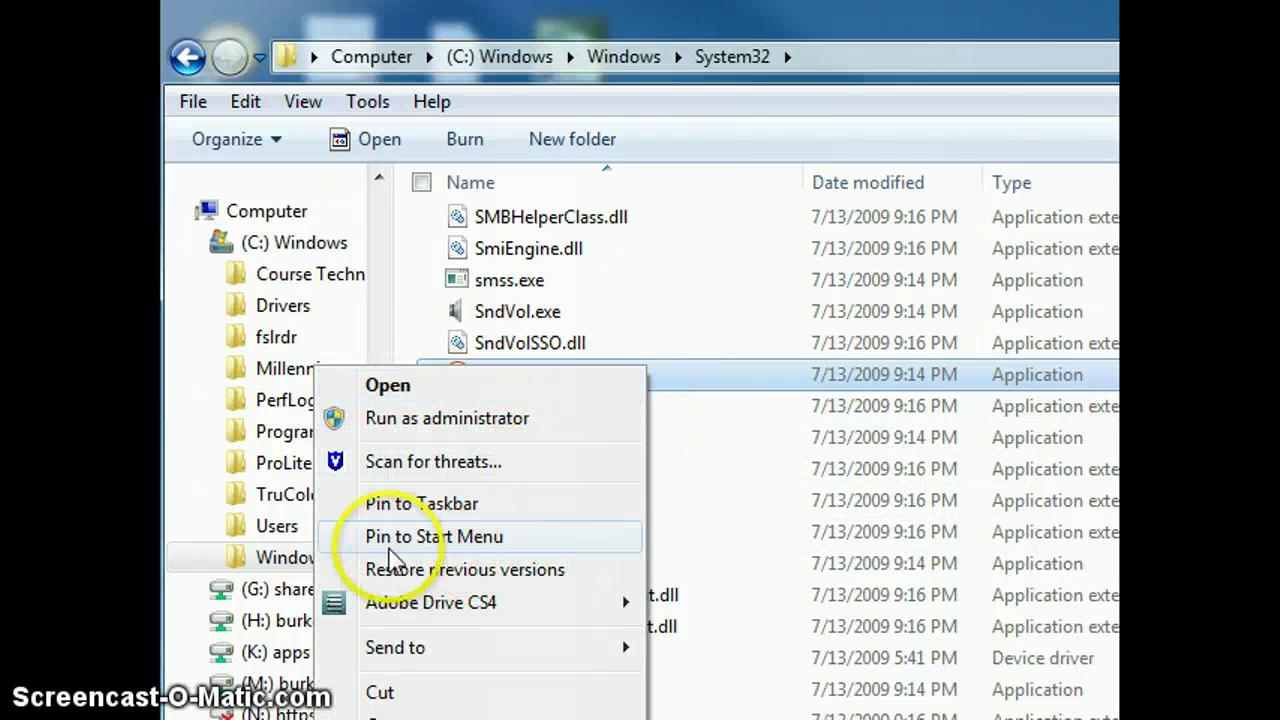
left_click(431, 538)
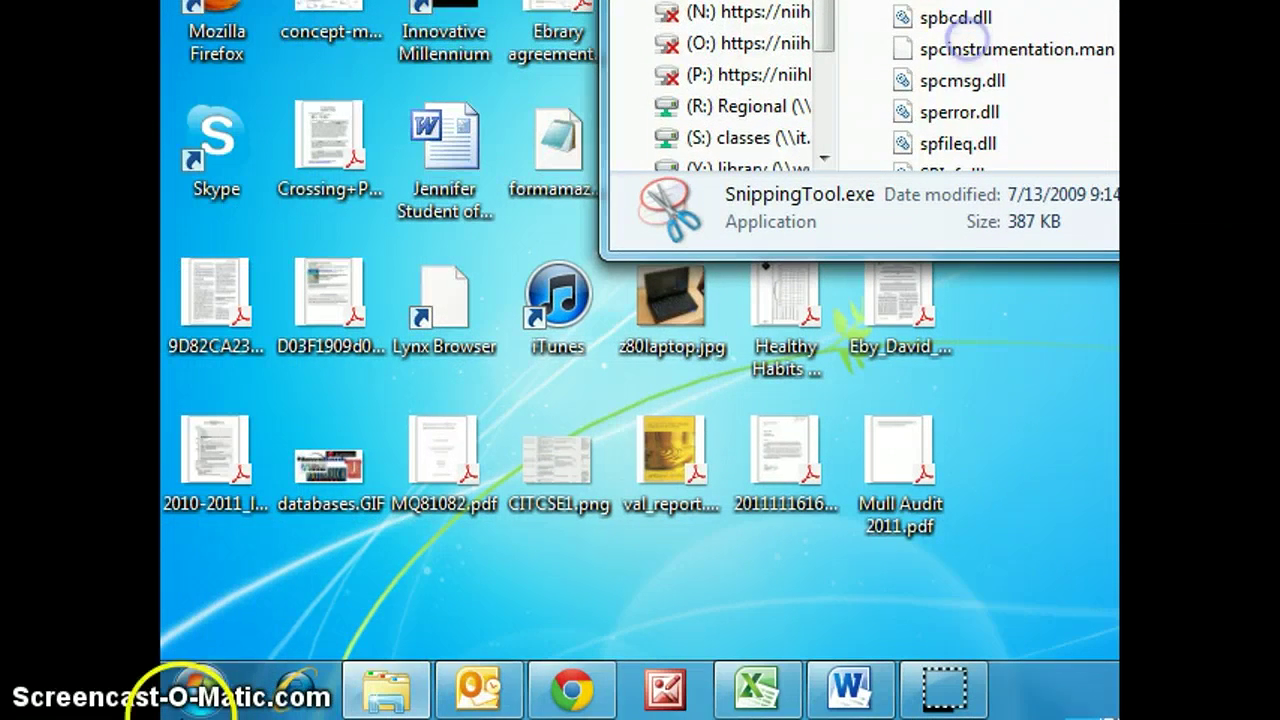
Browse the Start menu's All Programs > Accessories, then return to the main list showing pinned Snipping Tool.
left_click(200, 685)
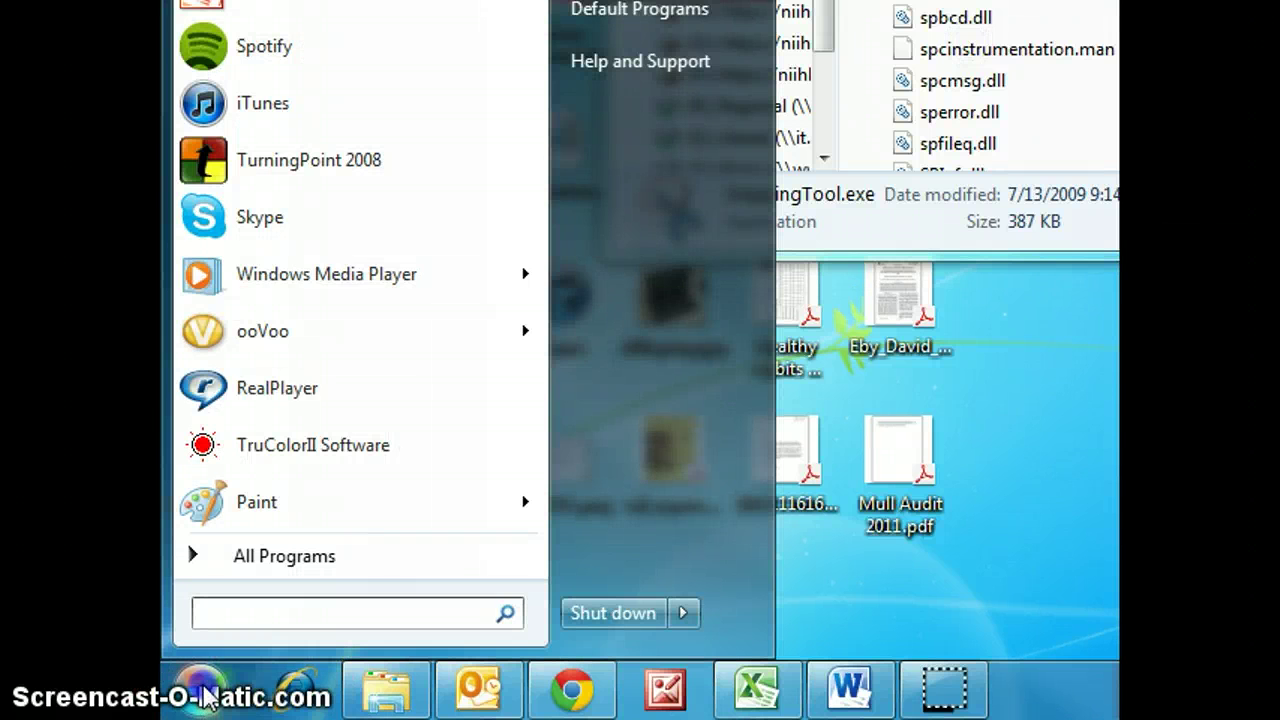
left_click(226, 601)
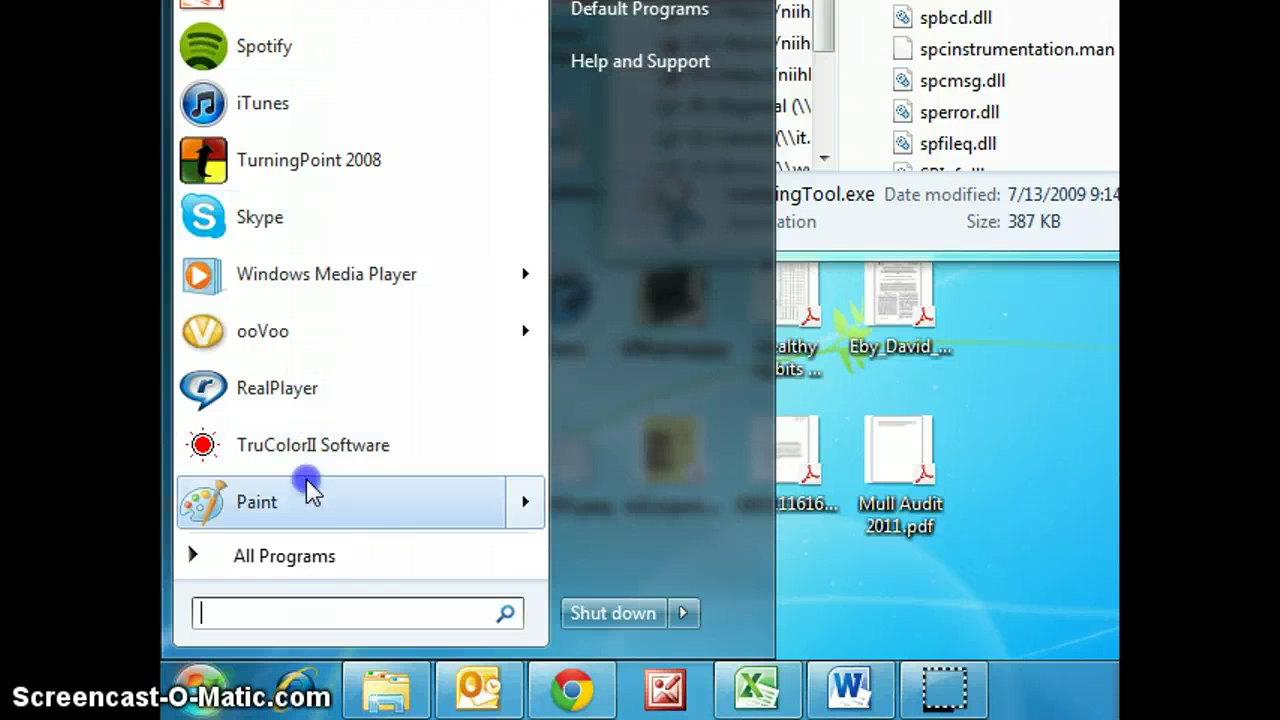
left_click(326, 562)
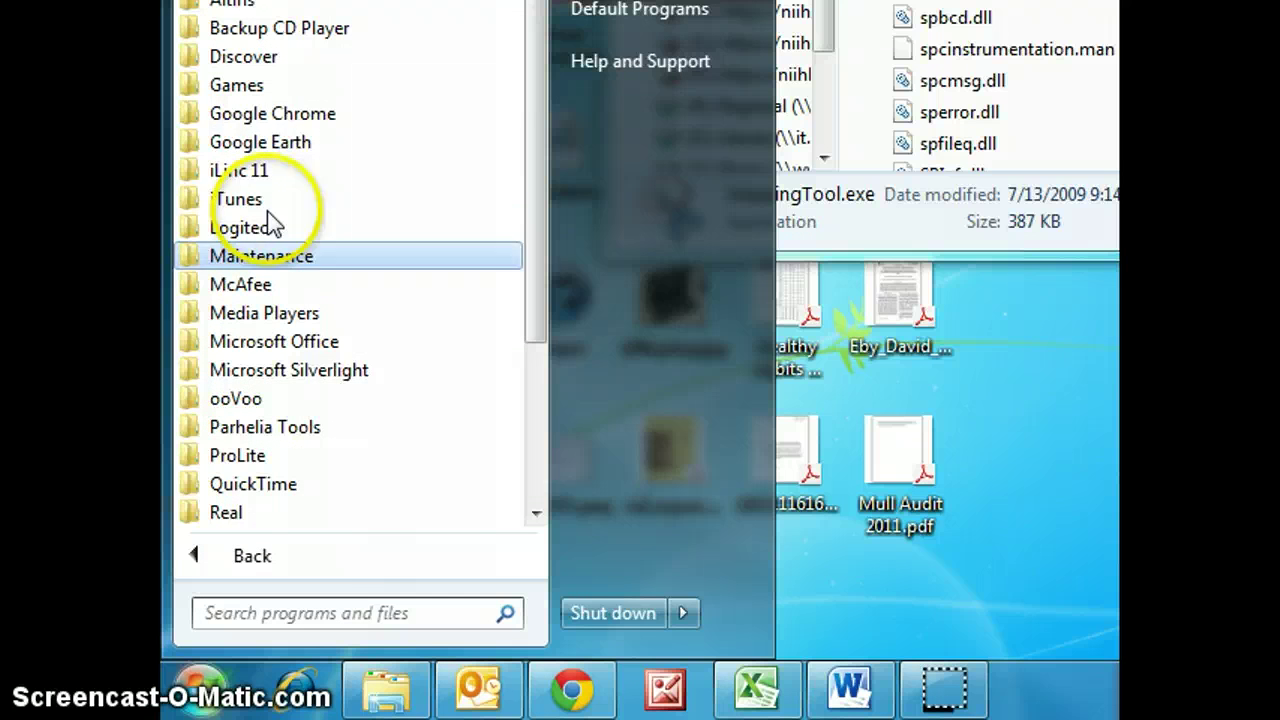
left_click(240, 0)
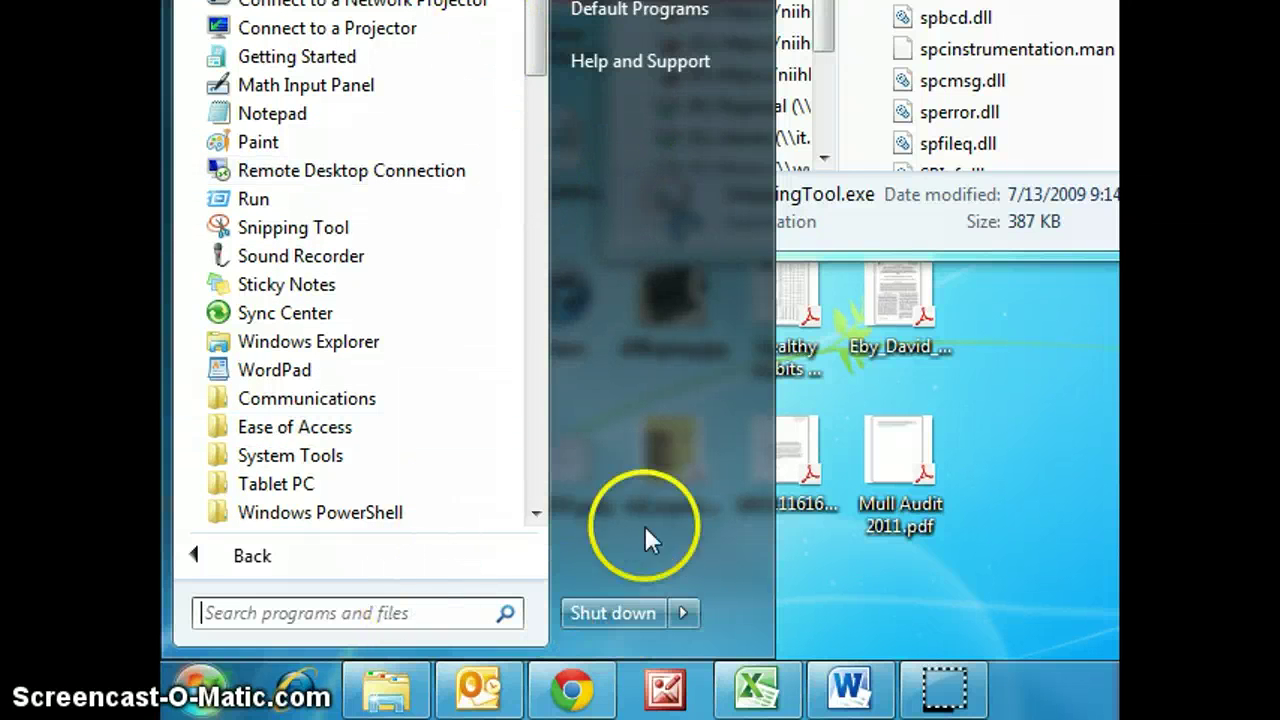
left_click(316, 557)
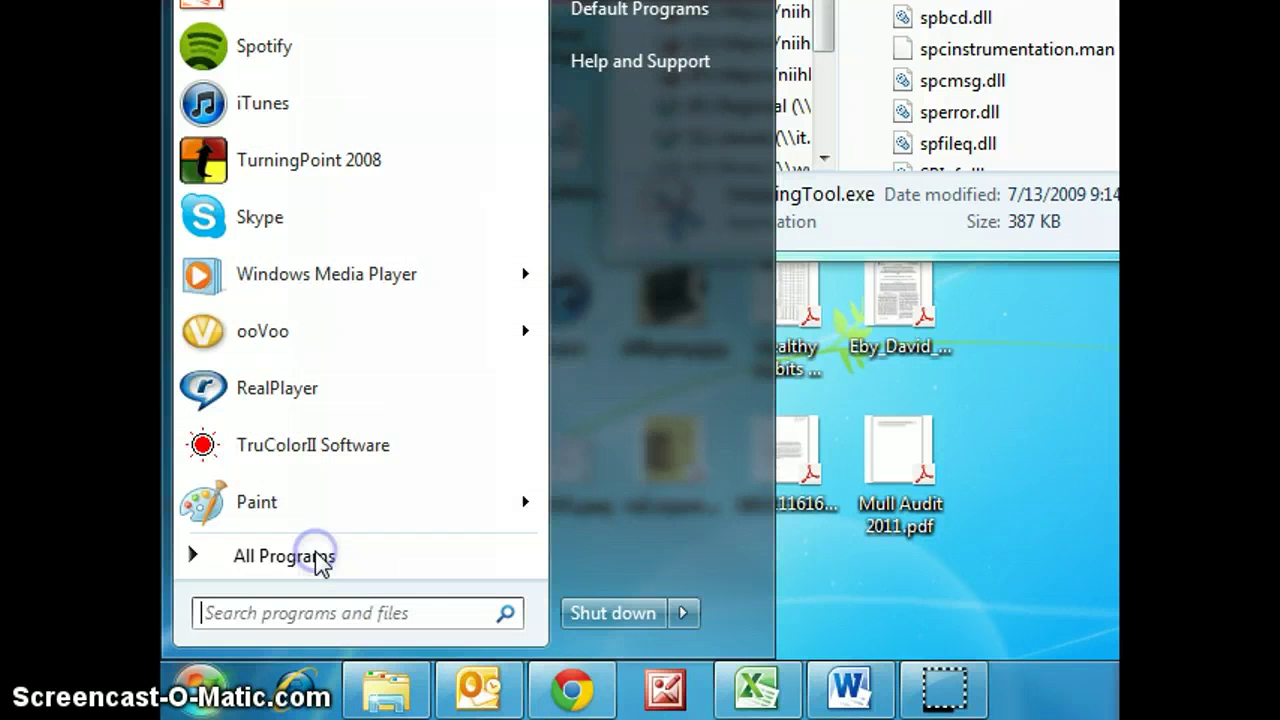
left_click(415, 580)
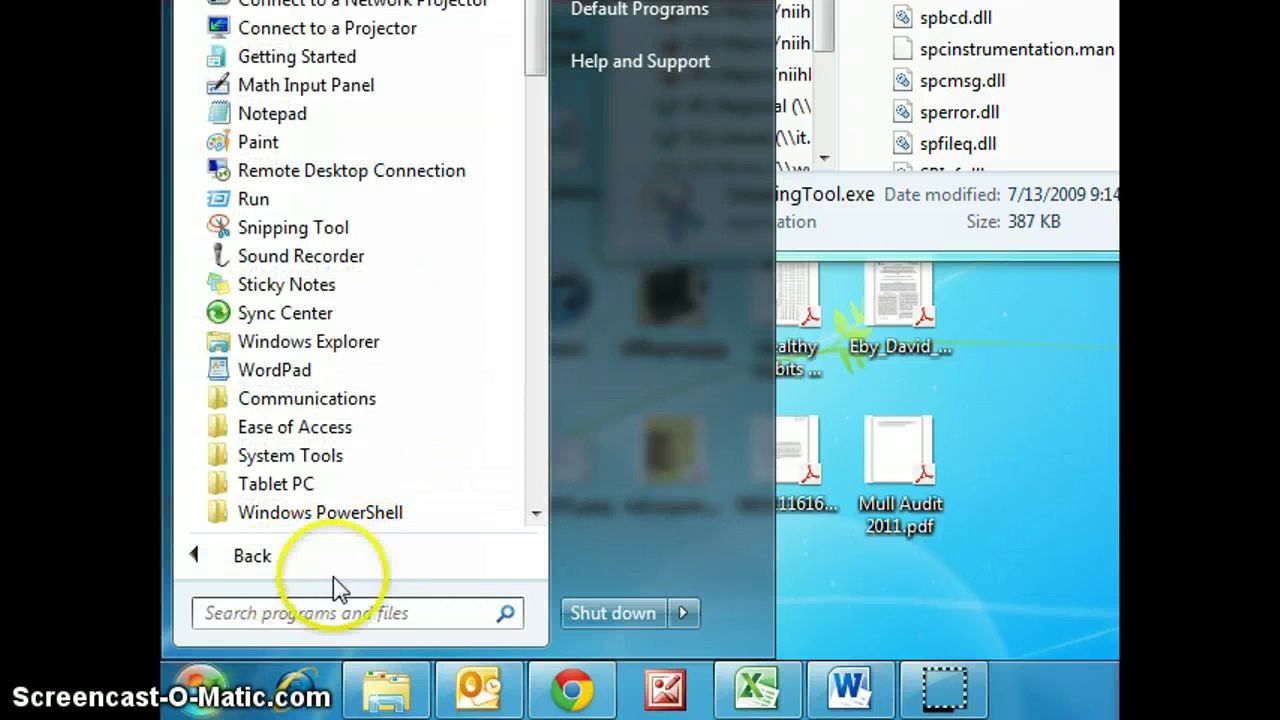
left_click(297, 558)
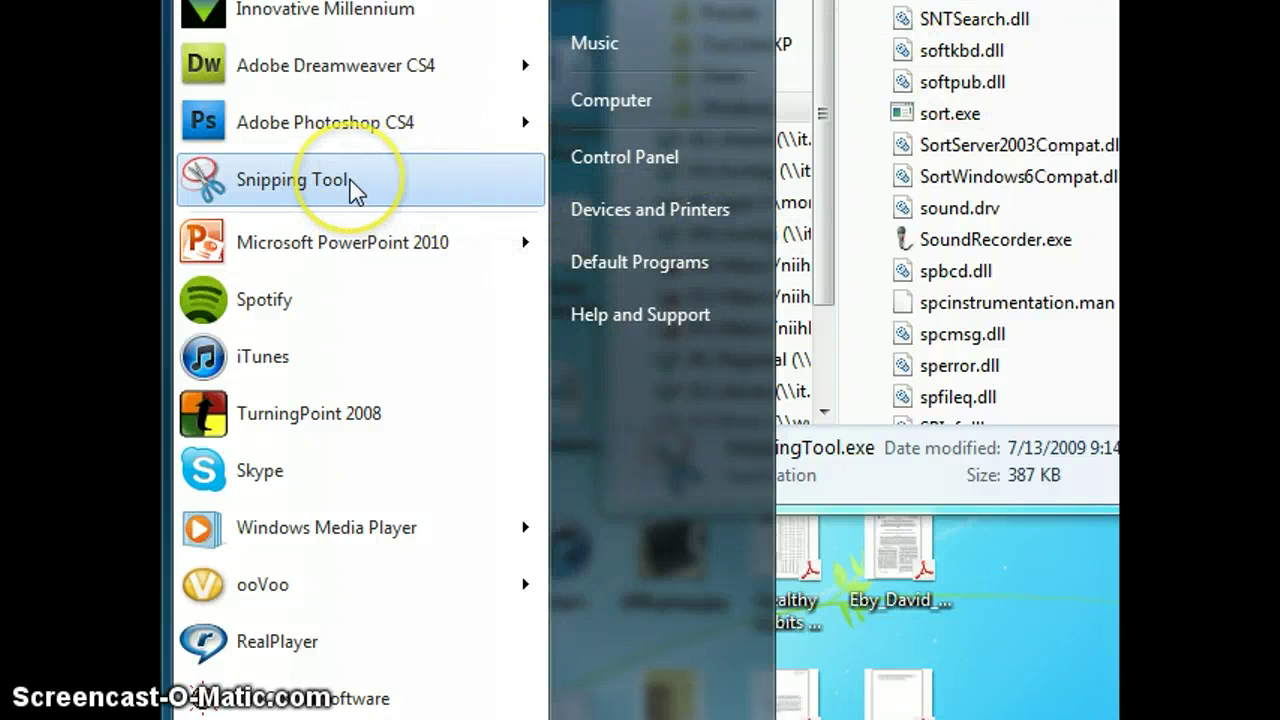
left_click(472, 172)
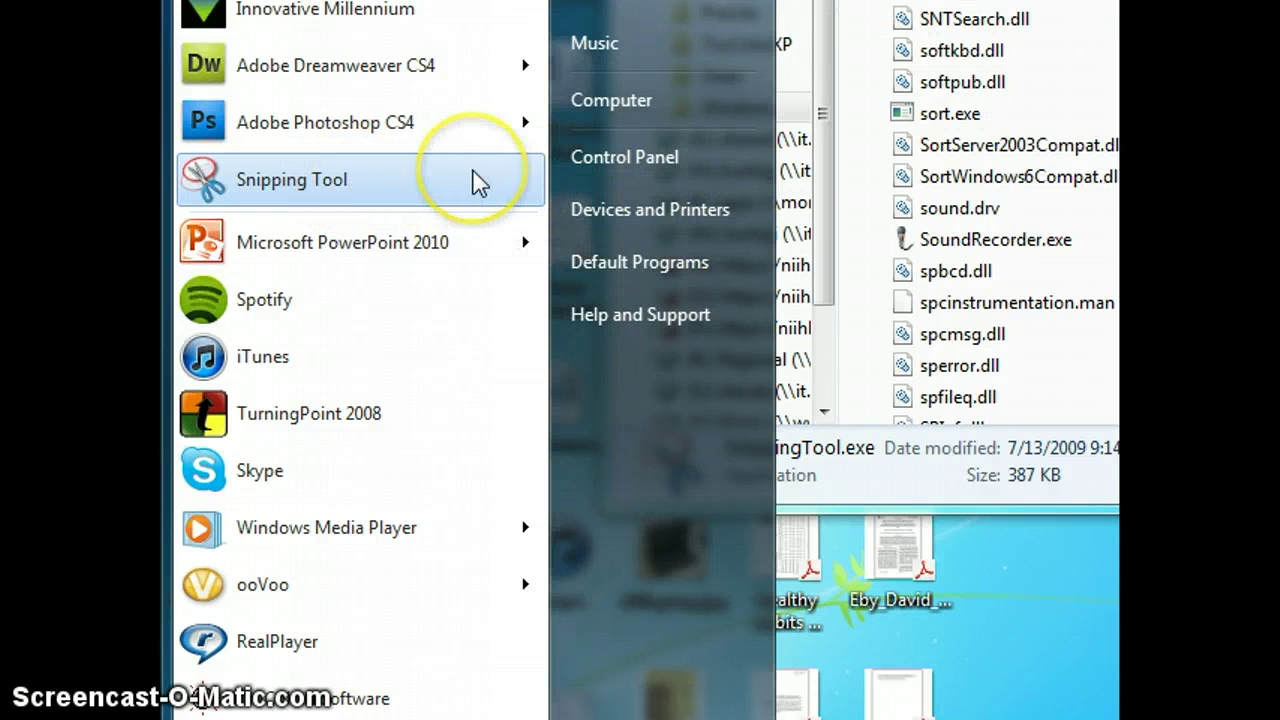
left_click(485, 168)
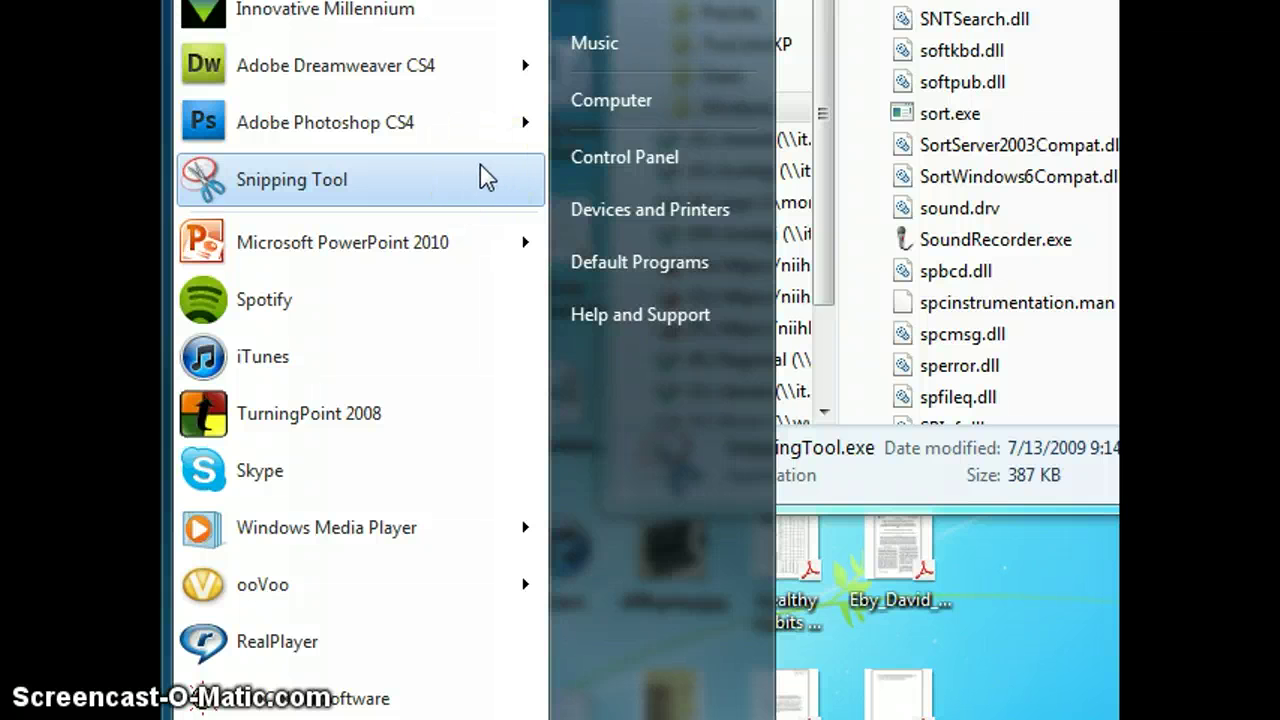
left_click(481, 166)
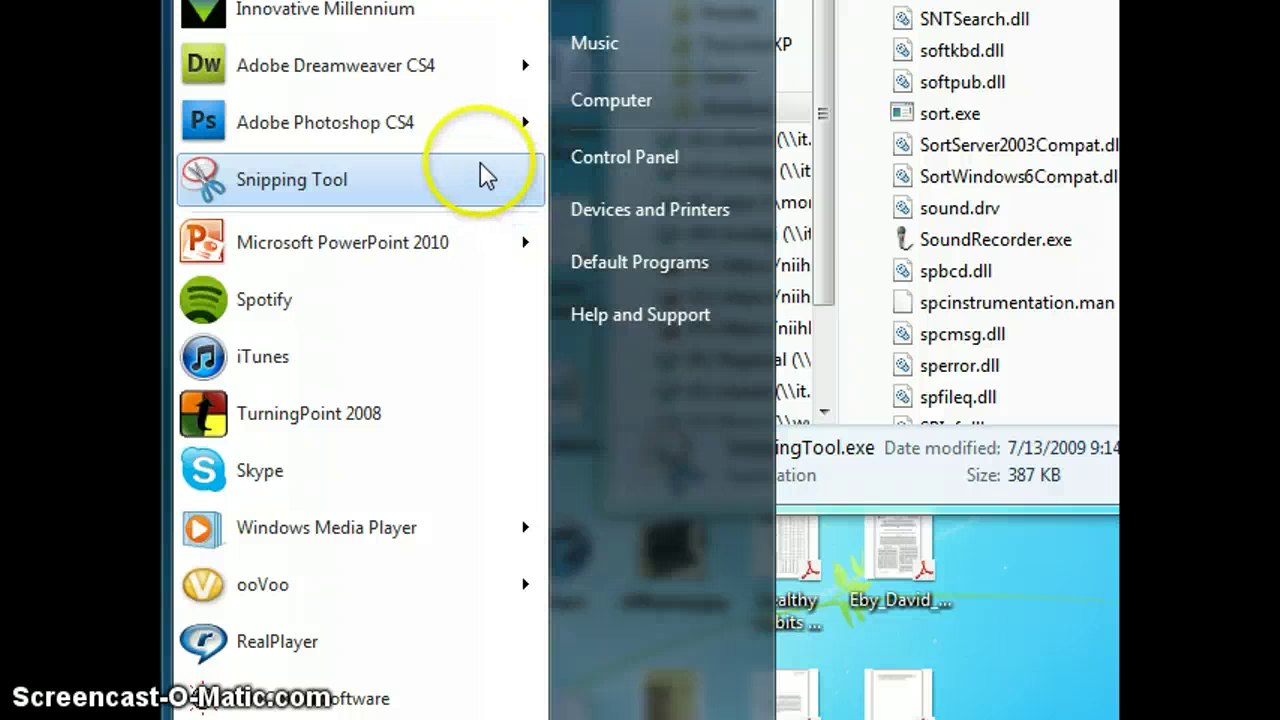